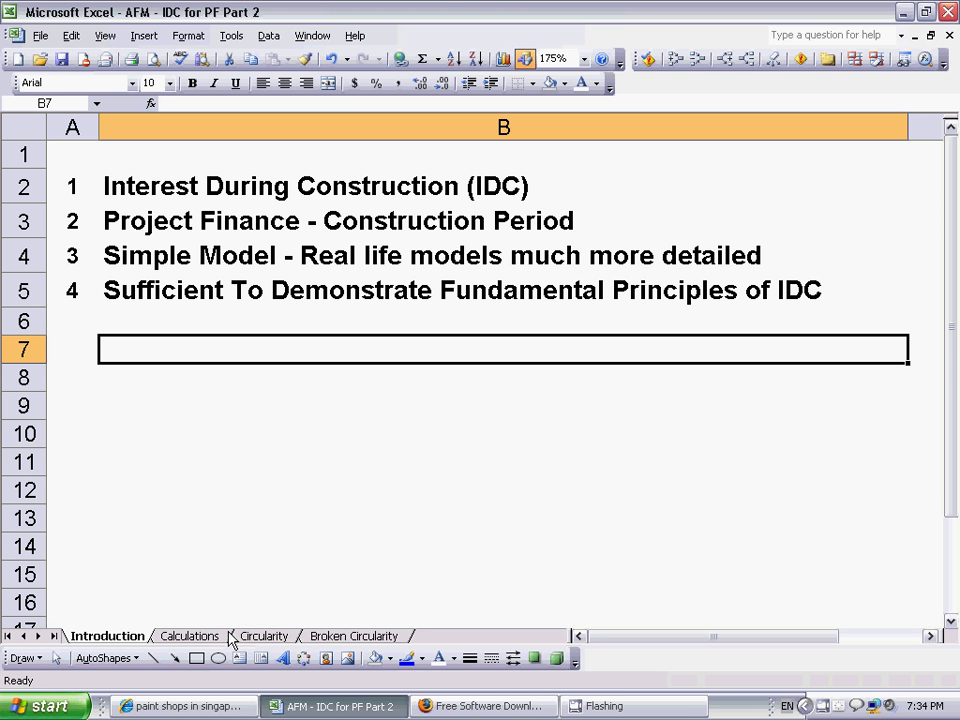
# Select the Interest During Construction line, then view the Calculations sheet's model title.
pyautogui.click(236, 187)
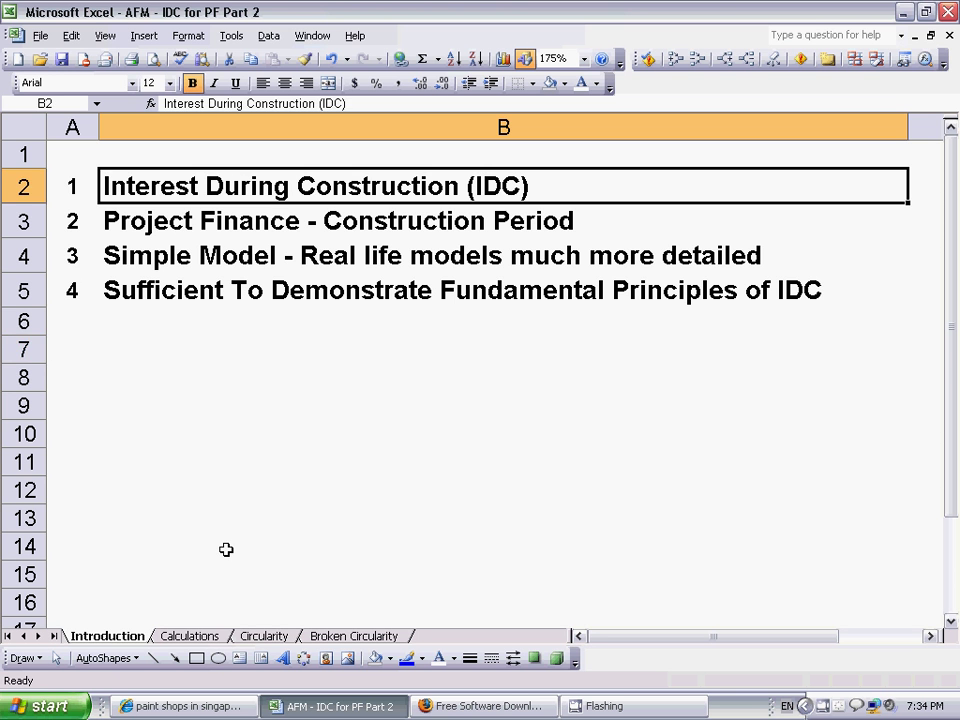
pyautogui.hotkey('ctrl', 'pagedown')
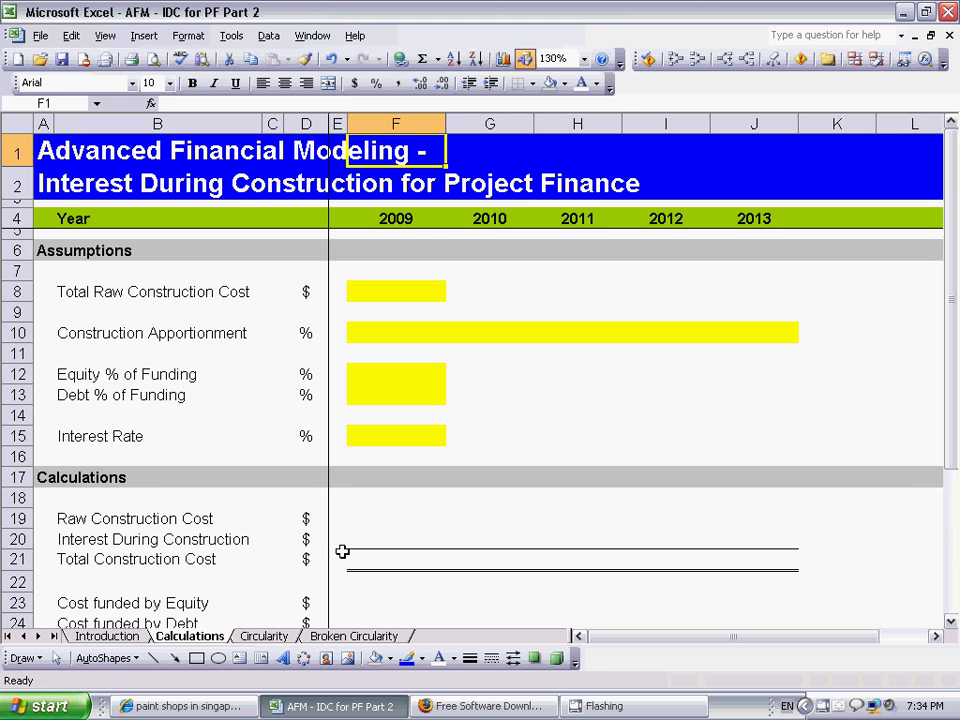
pyautogui.click(172, 190)
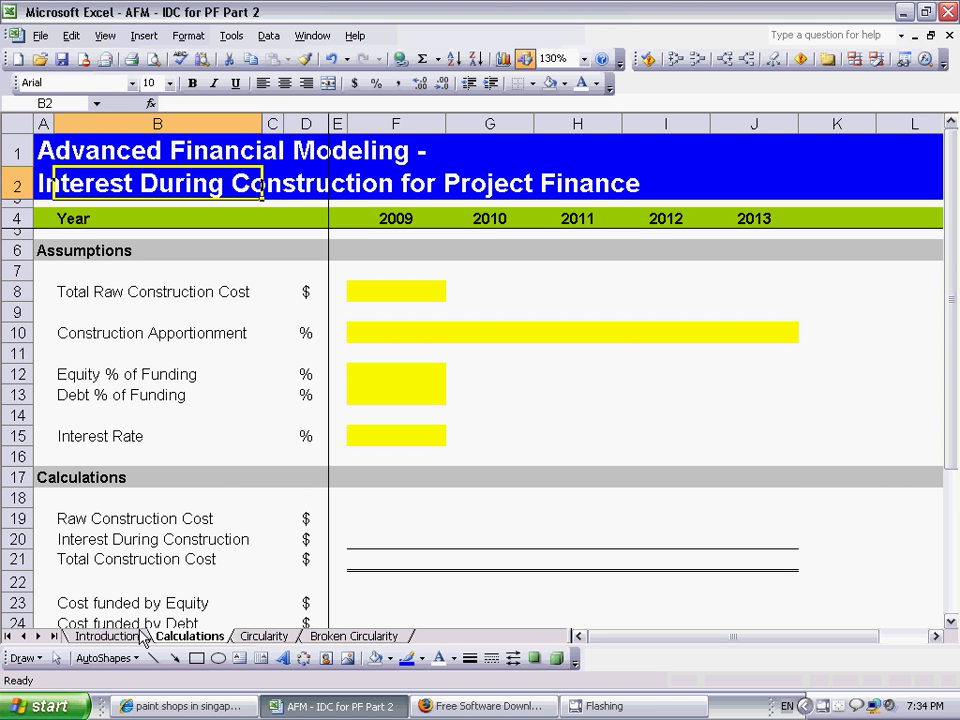
# Review the Introduction points on construction-period finance and the Simple Model, then return to Calculations.
pyautogui.click(135, 634)
pyautogui.scroll(3, 283, 448)
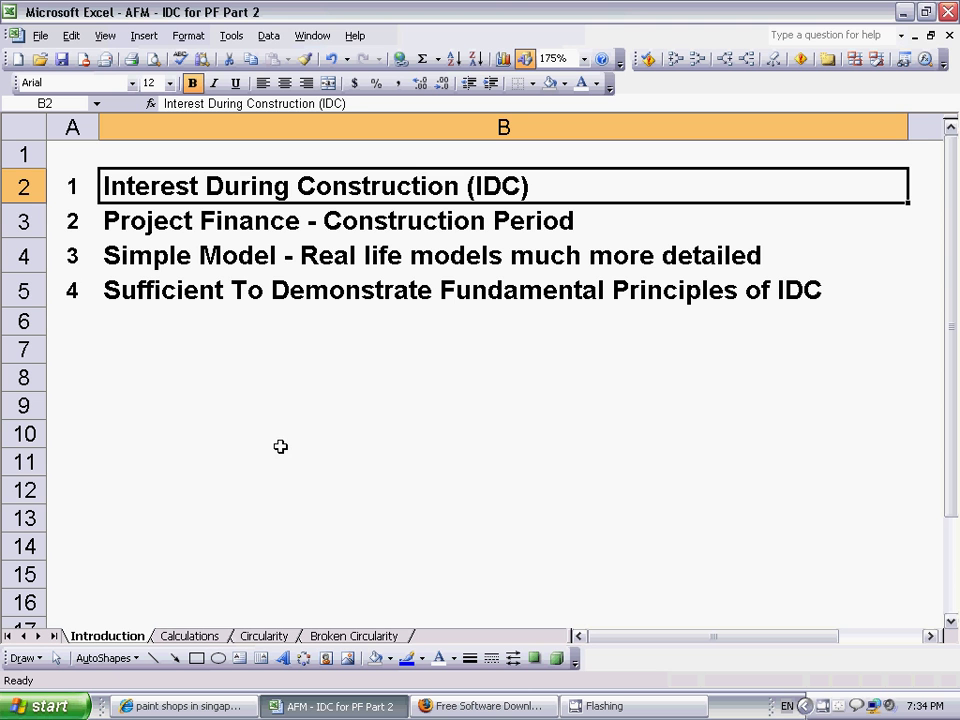
pyautogui.click(311, 227)
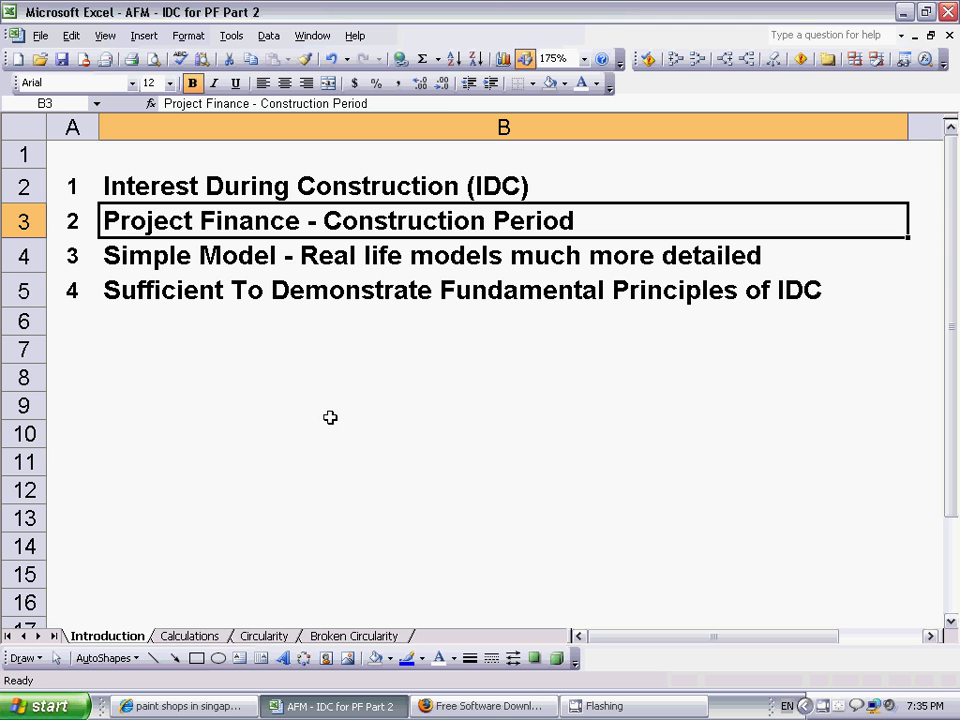
pyautogui.click(292, 265)
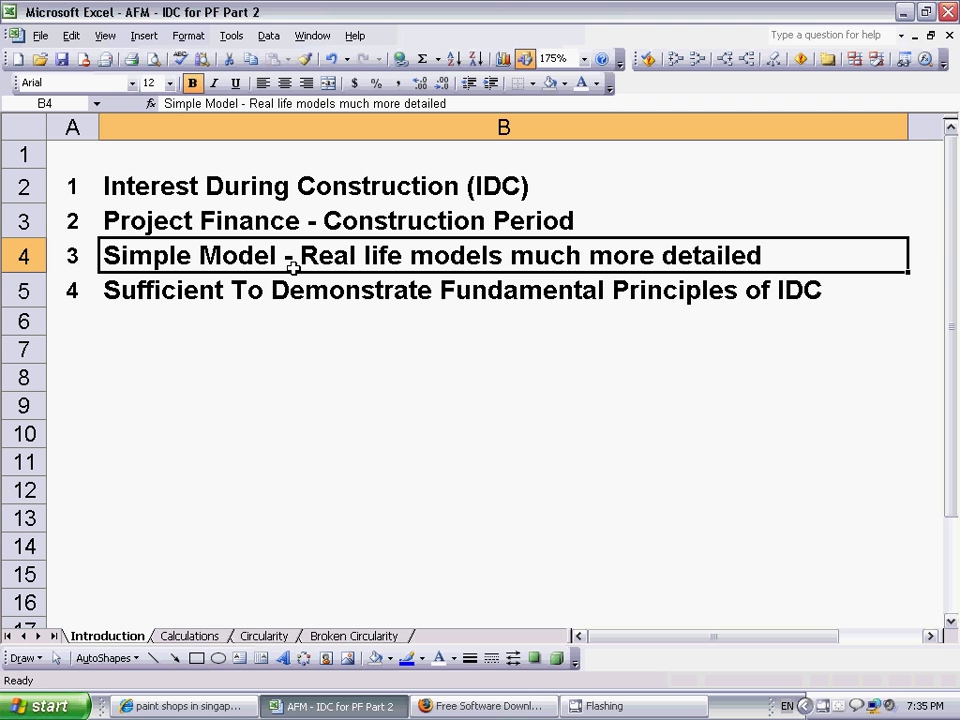
pyautogui.click(289, 285)
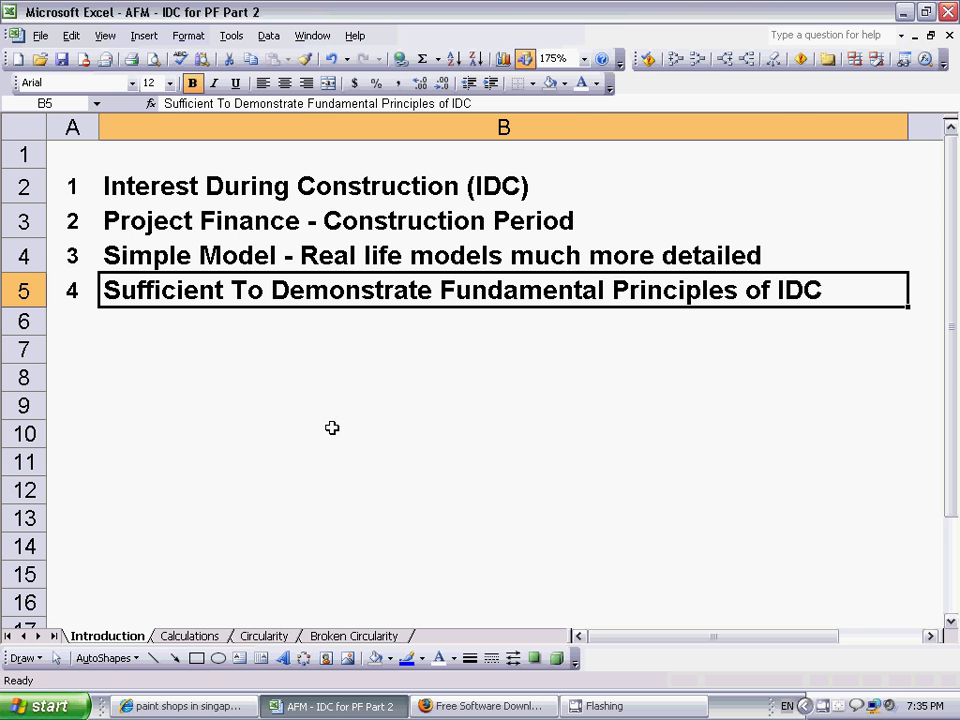
pyautogui.click(185, 636)
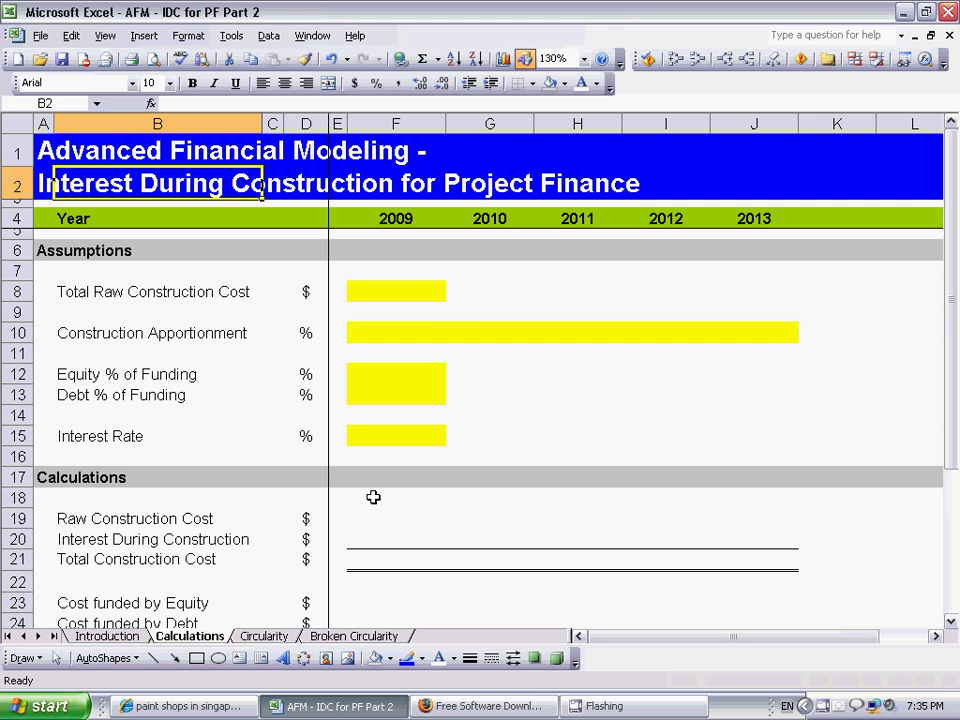
# Enter 30,000,000 as the 2009 Total Raw Construction Cost in F8.
pyautogui.click(404, 288)
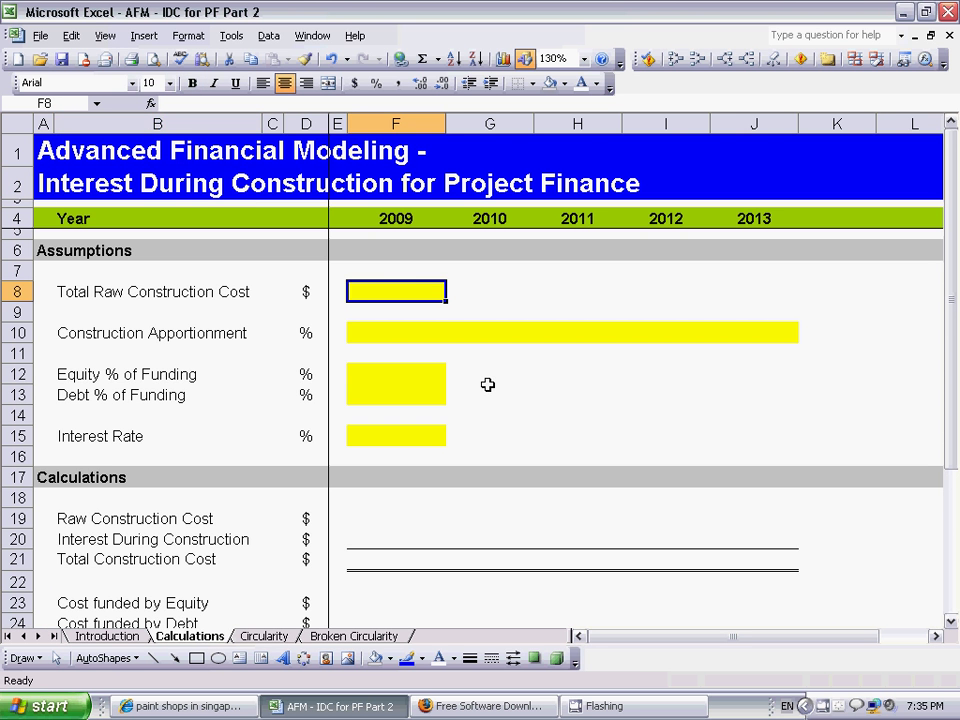
pyautogui.write('30')
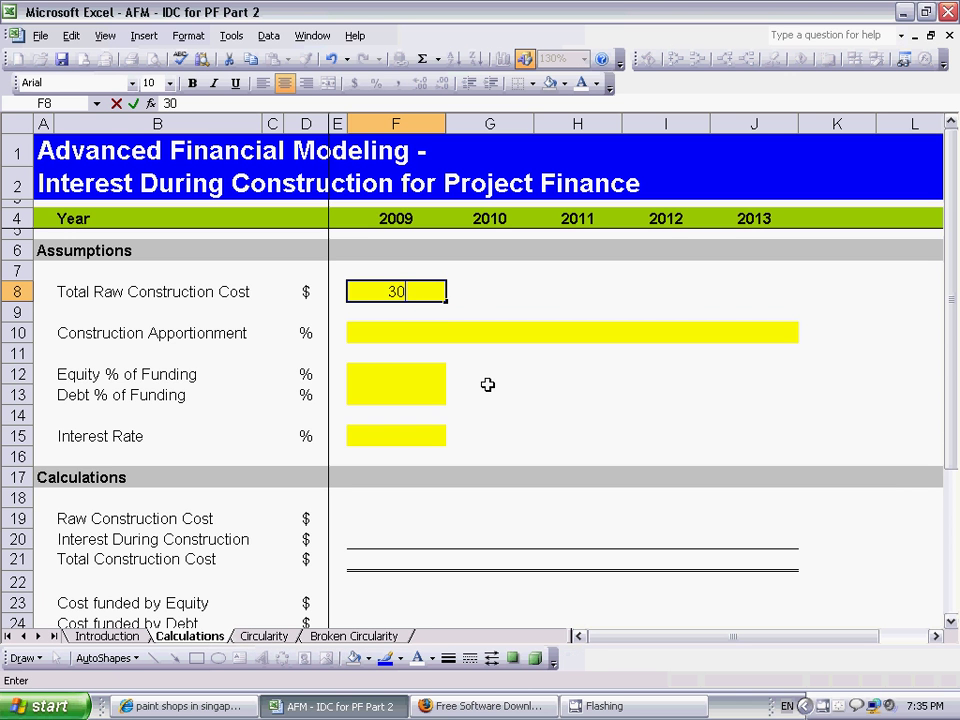
pyautogui.write('000000')
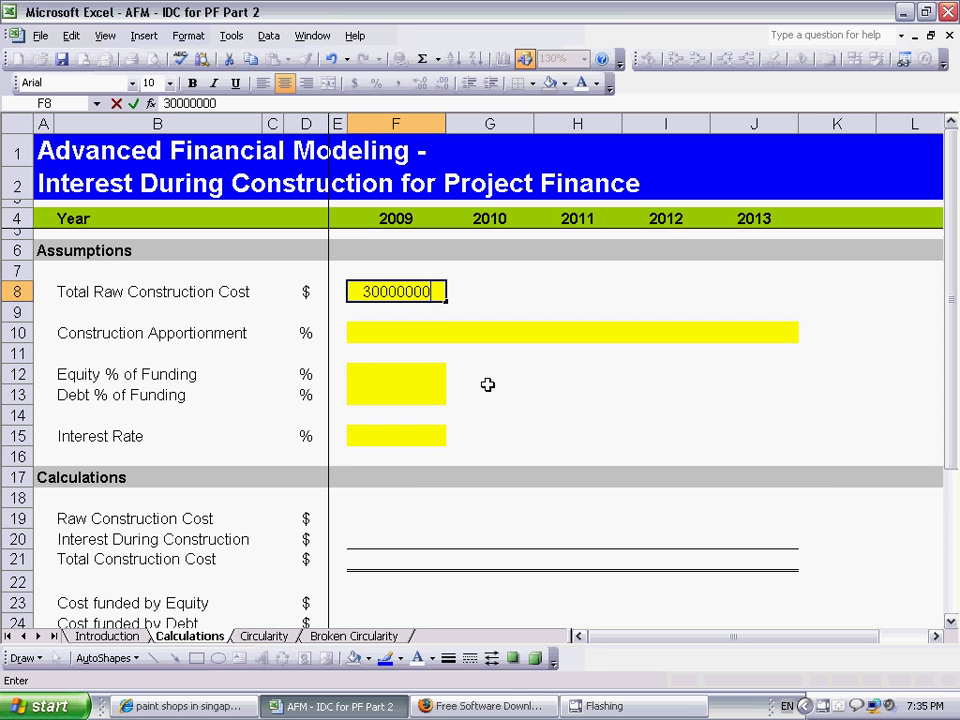
pyautogui.press('Return')
pyautogui.press('Return')
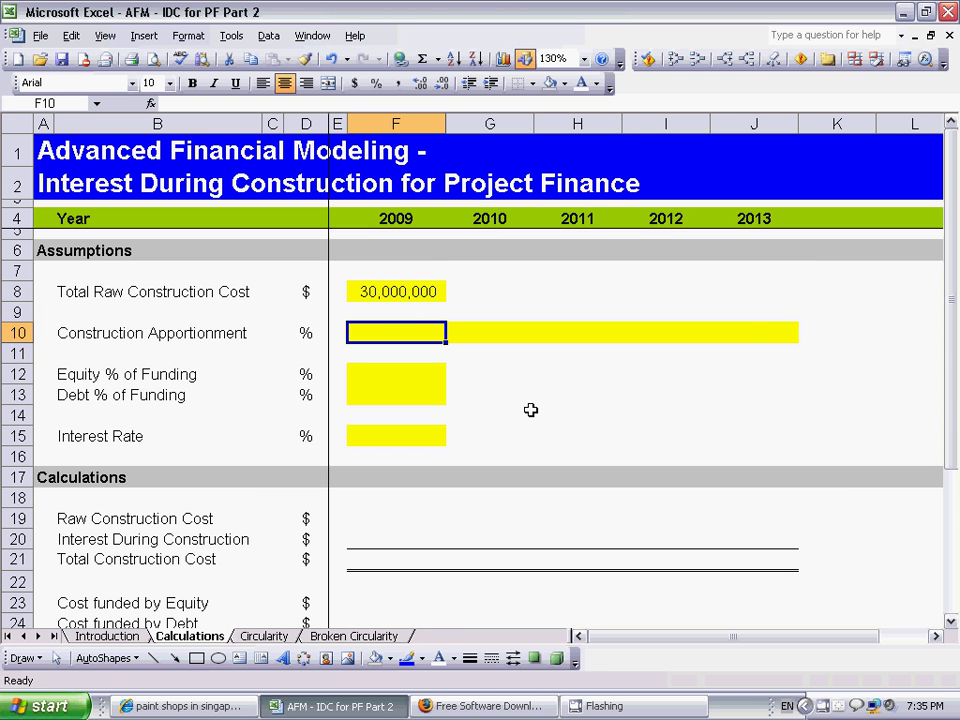
# Fill the 2009–2013 construction apportionment as 10%, 15%, 20%, 25%, 30% and confirm it sums to 100%.
pyautogui.write('10%')
pyautogui.press('Tab')
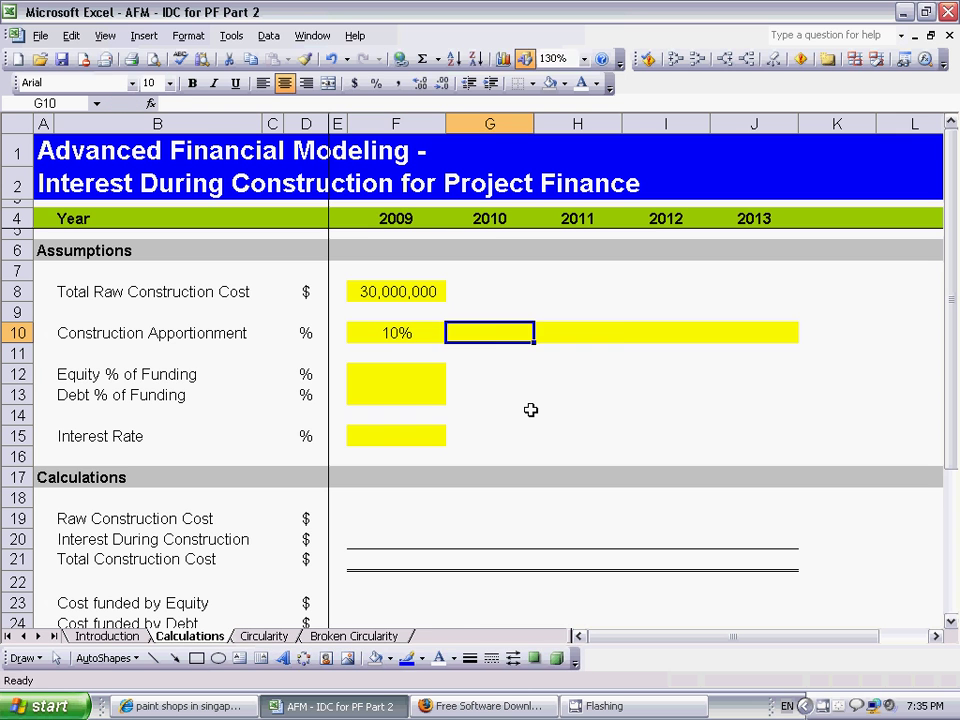
pyautogui.write('15')
pyautogui.press('Tab')
pyautogui.write('20')
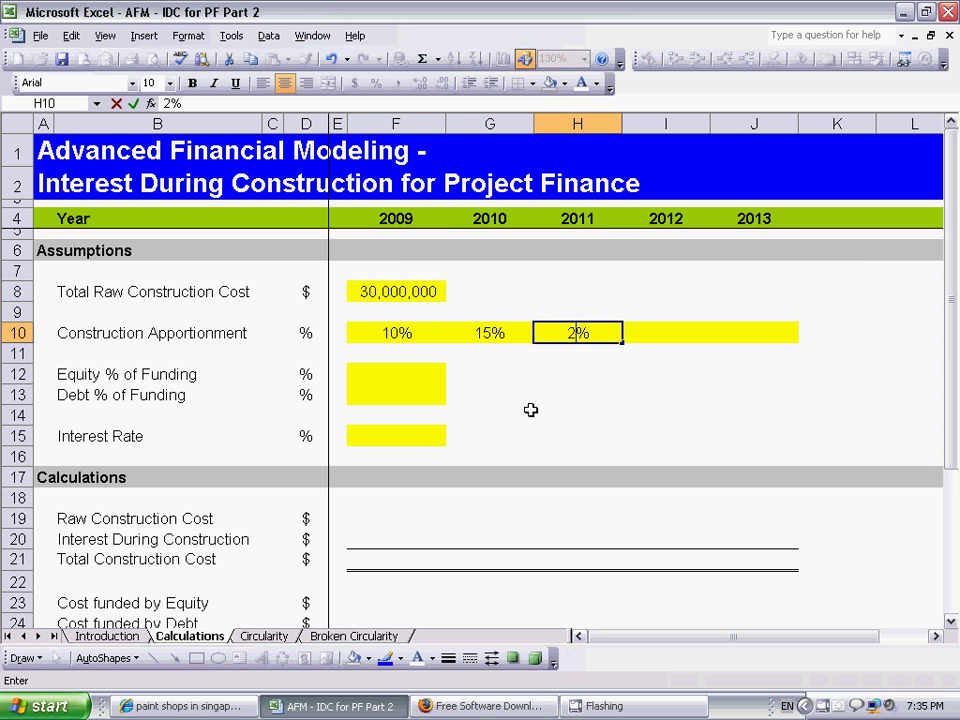
pyautogui.press('Tab')
pyautogui.write('25')
pyautogui.press('Tab')
pyautogui.write('30')
pyautogui.press('Tab')
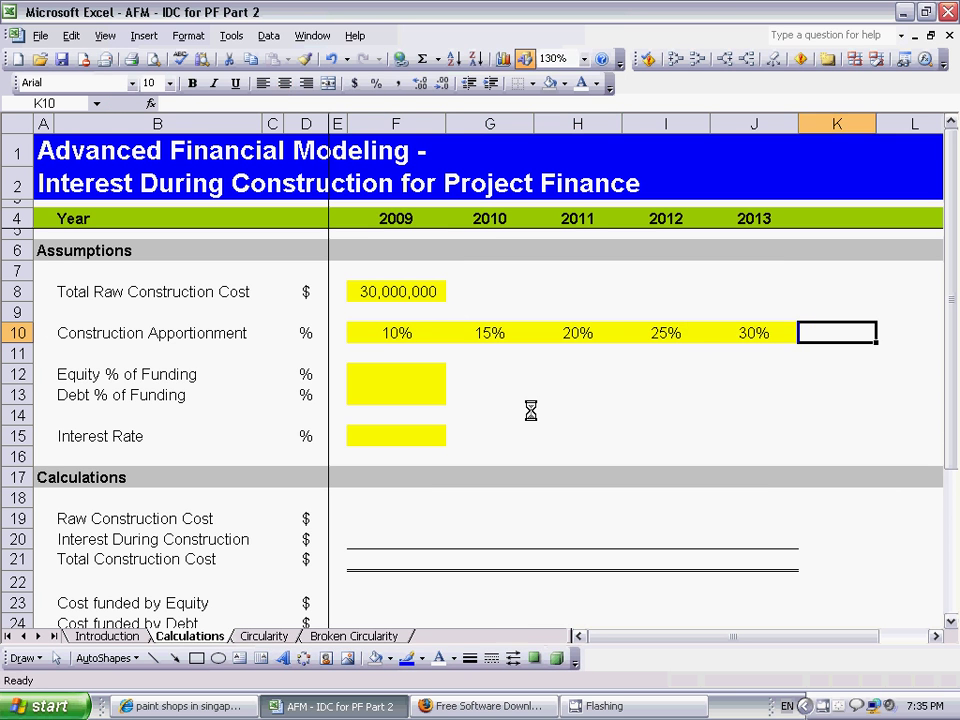
pyautogui.moveTo(409, 336); pyautogui.dragTo(752, 330)
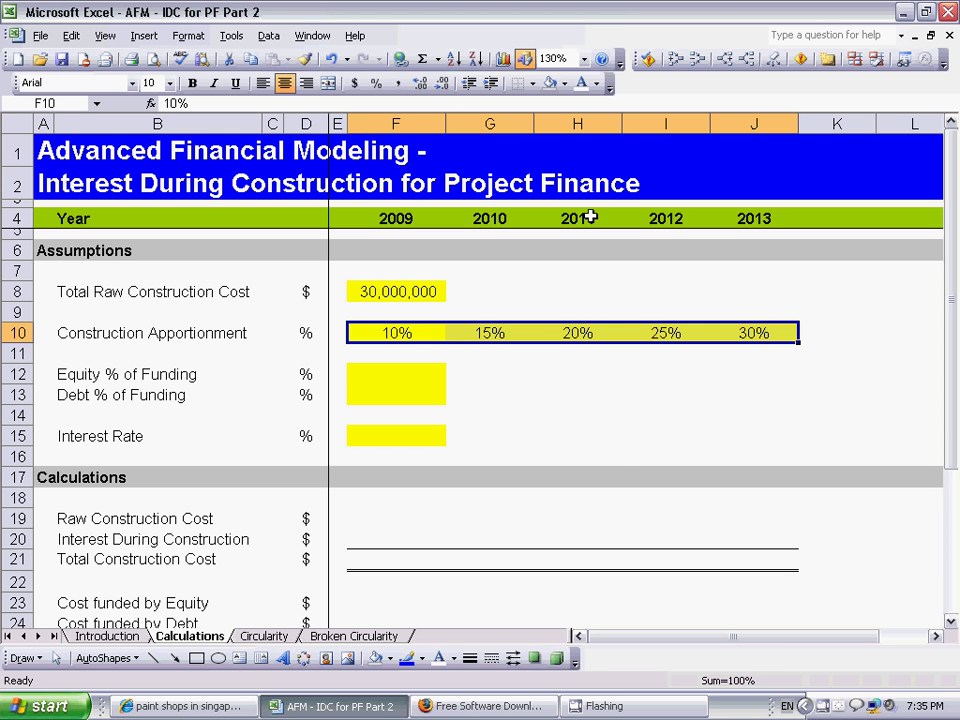
# Set equity funding to 30% and debt funding to 70%.
pyautogui.press('Down')
pyautogui.press('Down')
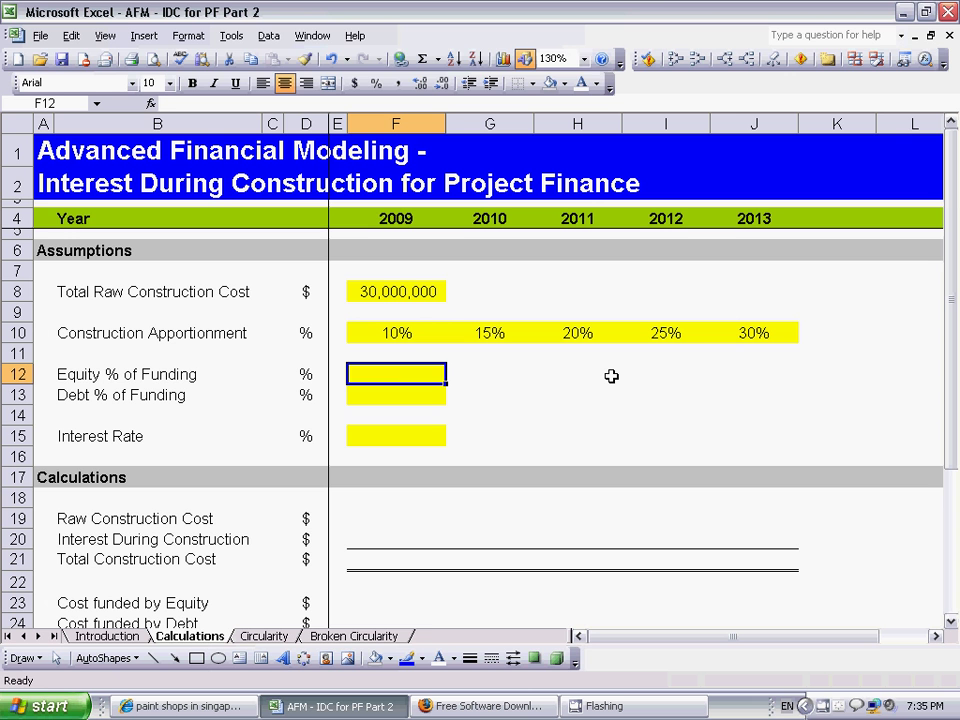
pyautogui.write('30')
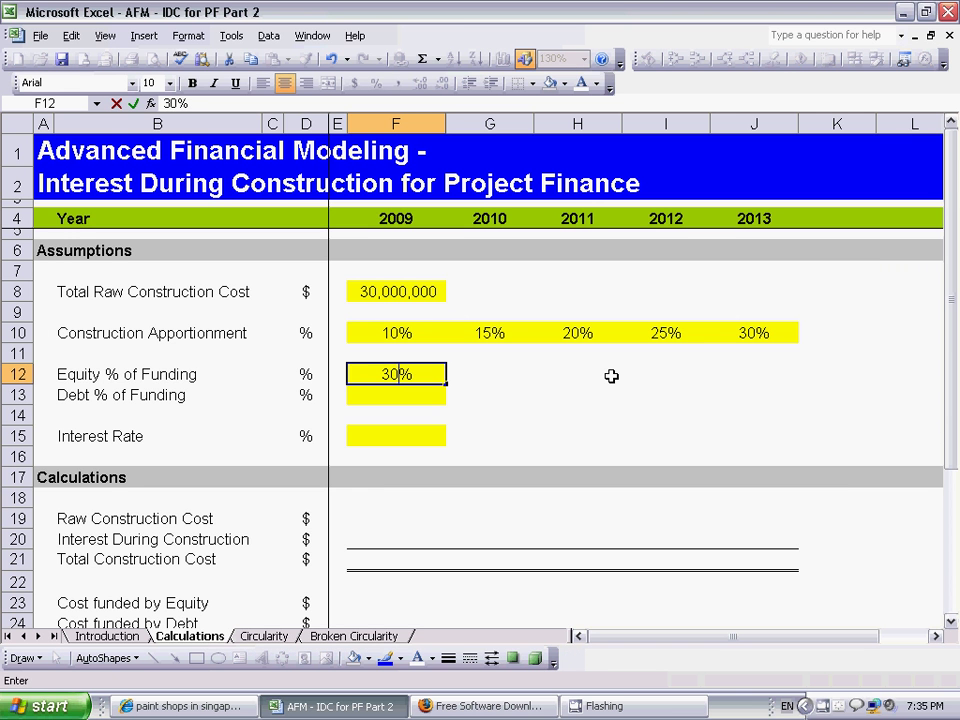
pyautogui.press('Return')
pyautogui.write('70')
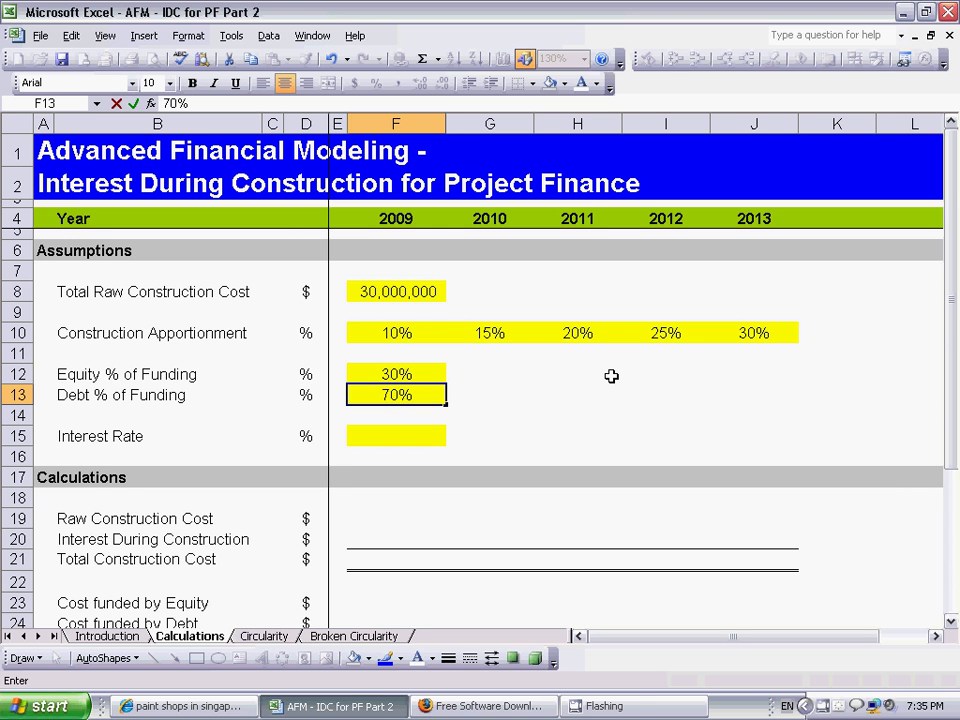
pyautogui.press('Return')
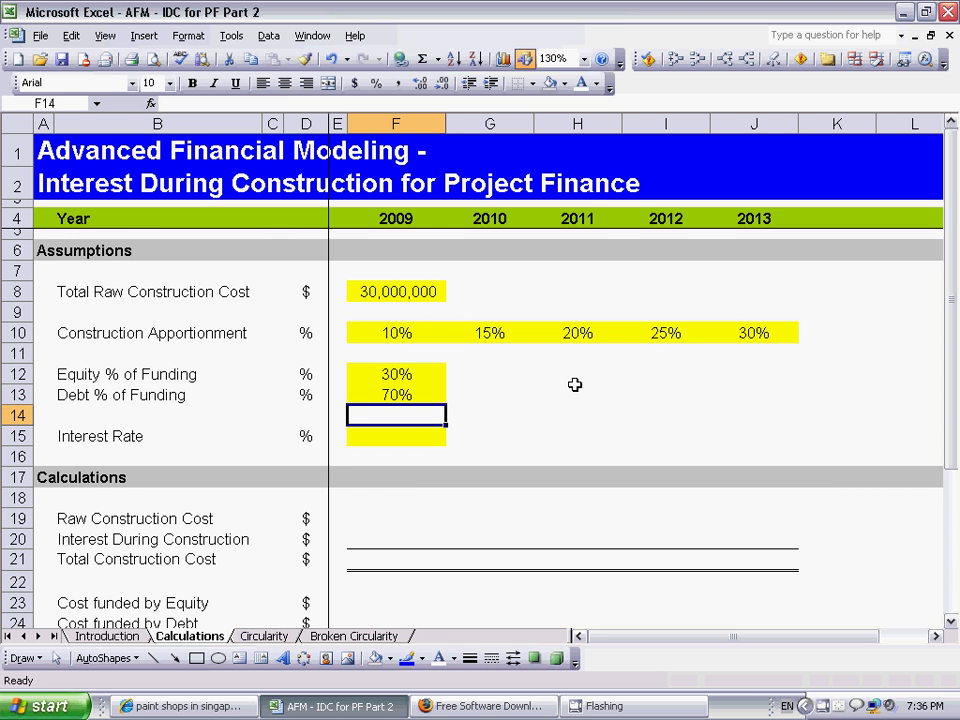
# Set the interest rate to 8% in F15.
pyautogui.click(429, 433)
pyautogui.scroll(-1, 510, 408)
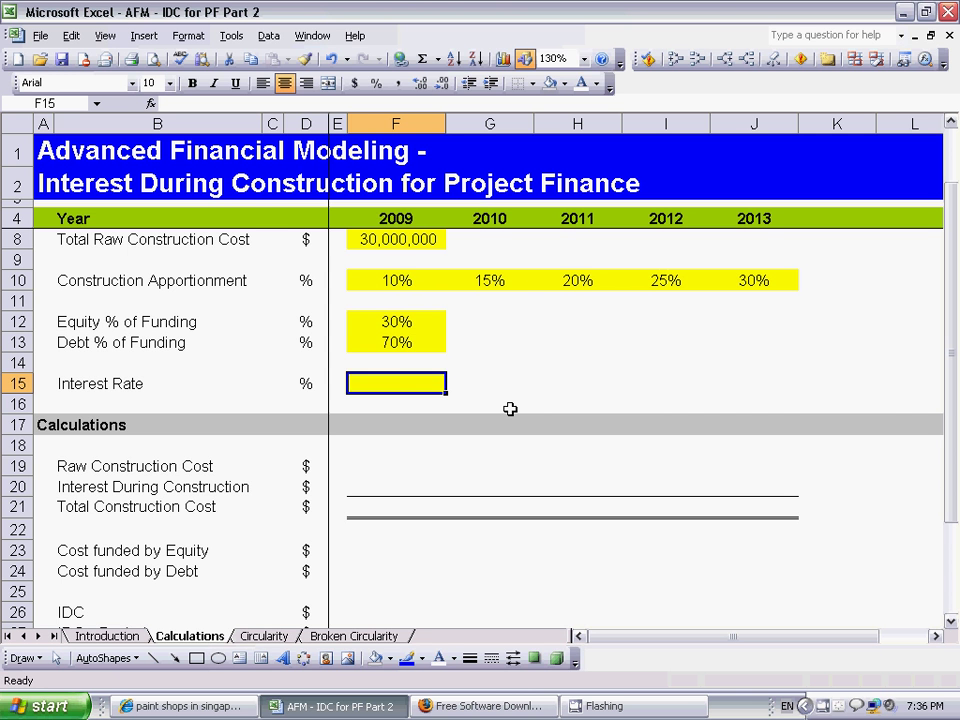
pyautogui.write('8%')
pyautogui.press('Return')
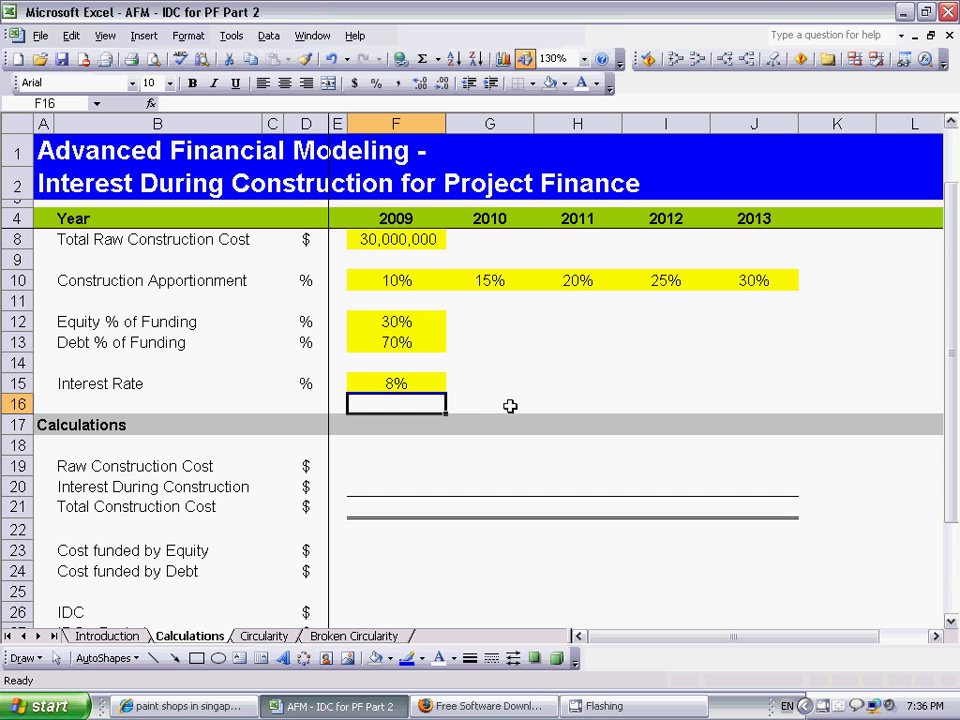
pyautogui.scroll(-1, 510, 406)
pyautogui.scroll(2, 510, 406)
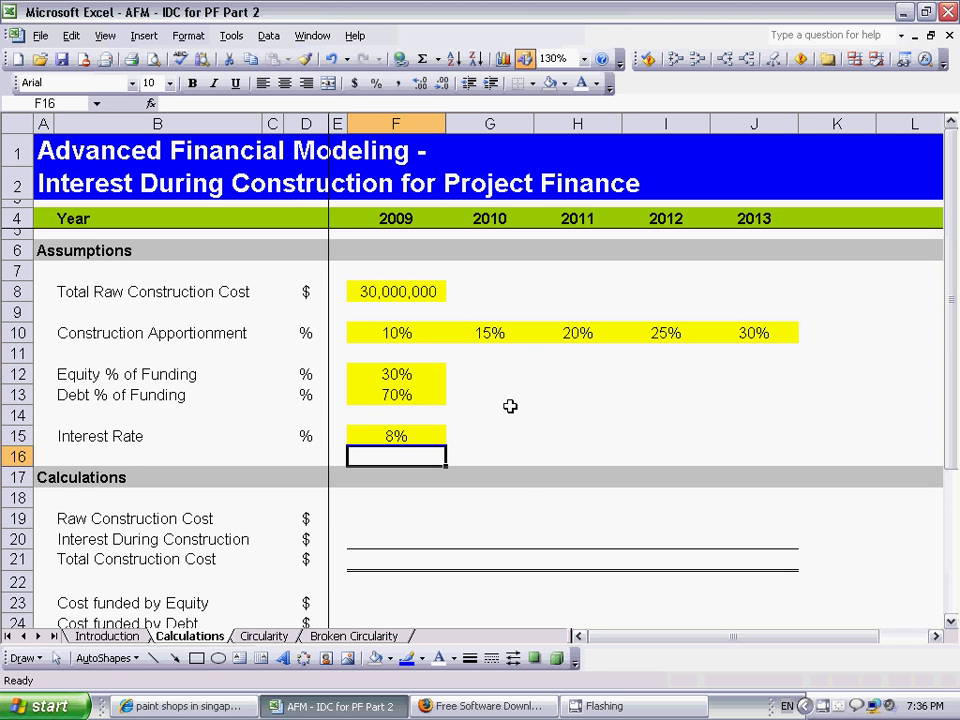
pyautogui.click(390, 519)
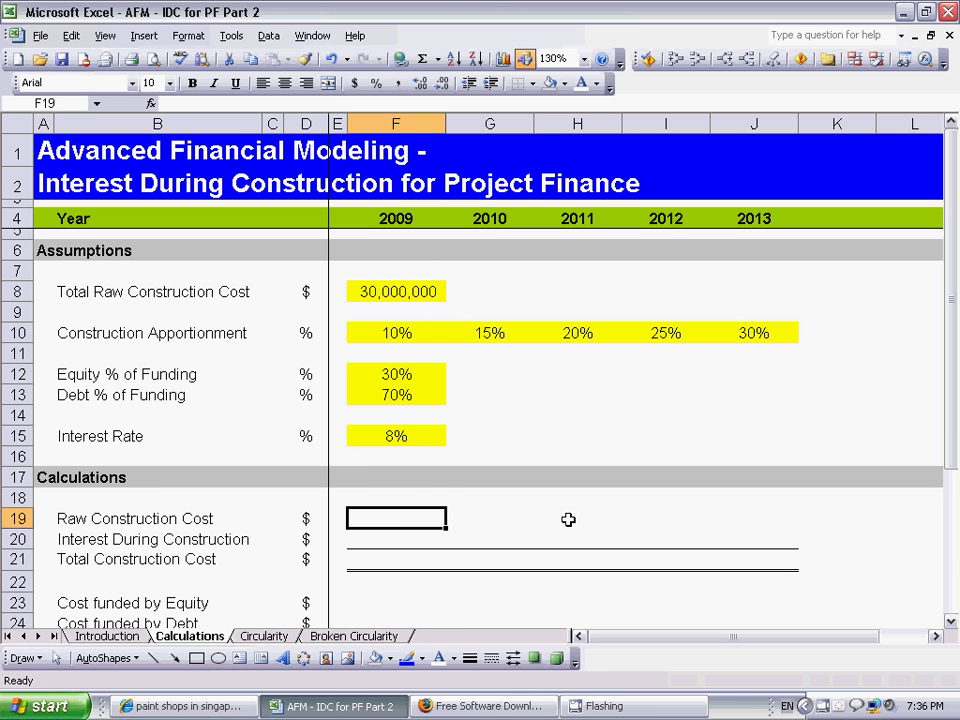
# Fill Raw Construction Cost F19:J19 with =$F$8*F10, giving 3,000,000 to 9,000,000.
pyautogui.write('=')
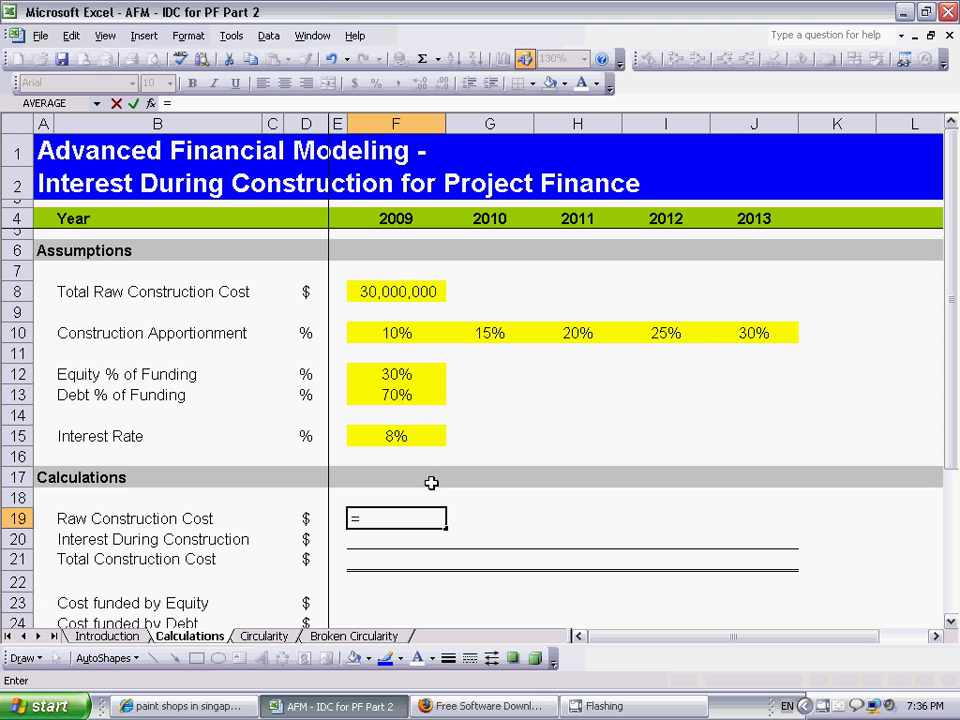
pyautogui.click(408, 292)
pyautogui.press('F4')
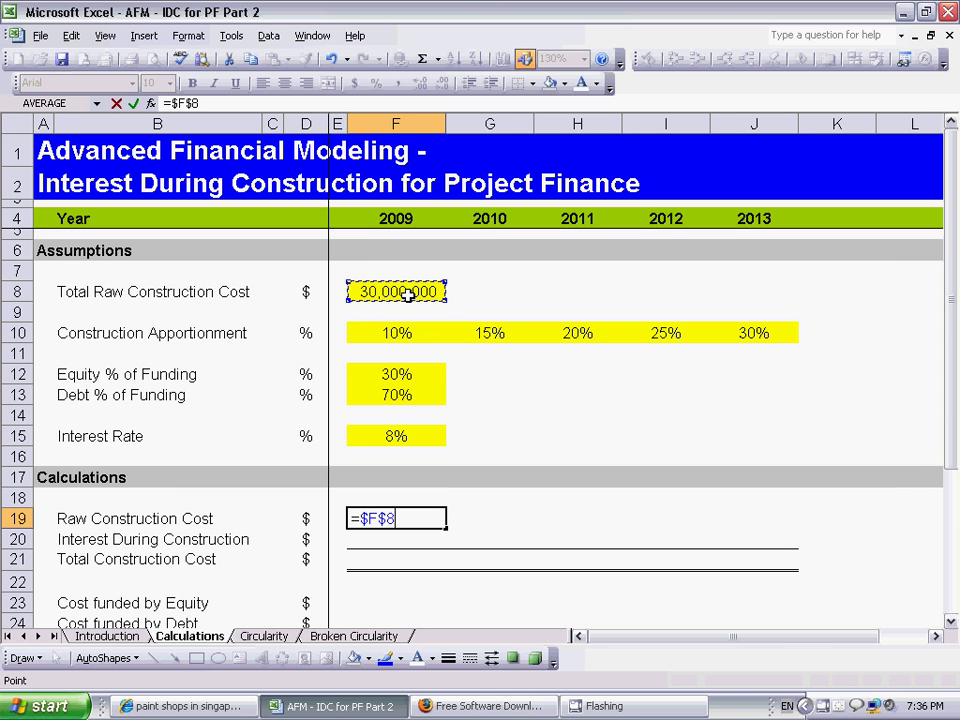
pyautogui.write('*')
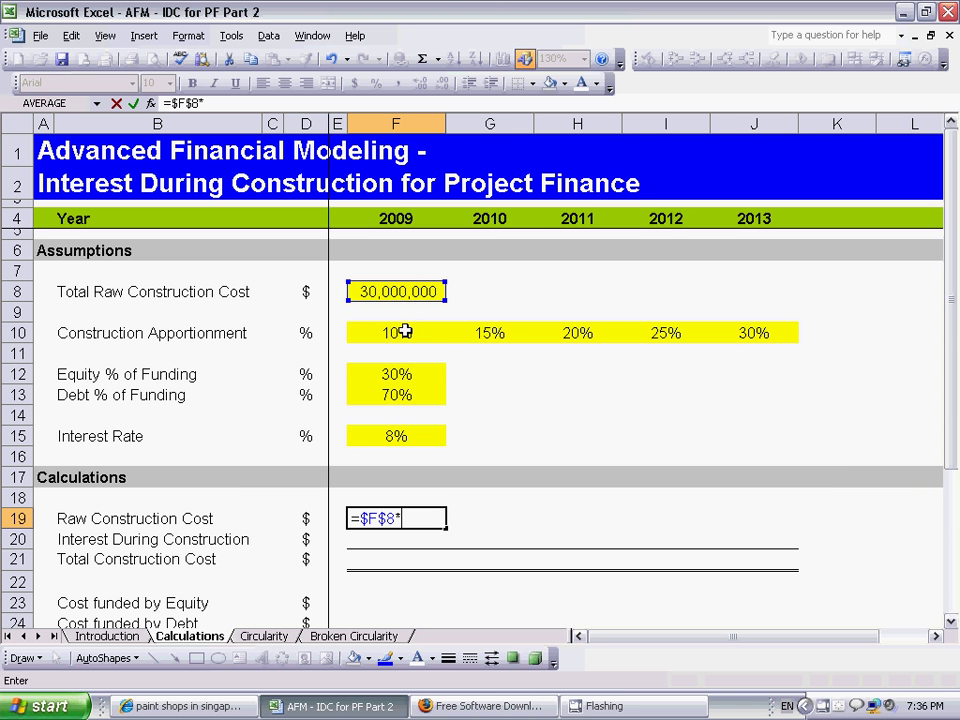
pyautogui.click(404, 331)
pyautogui.press('Return')
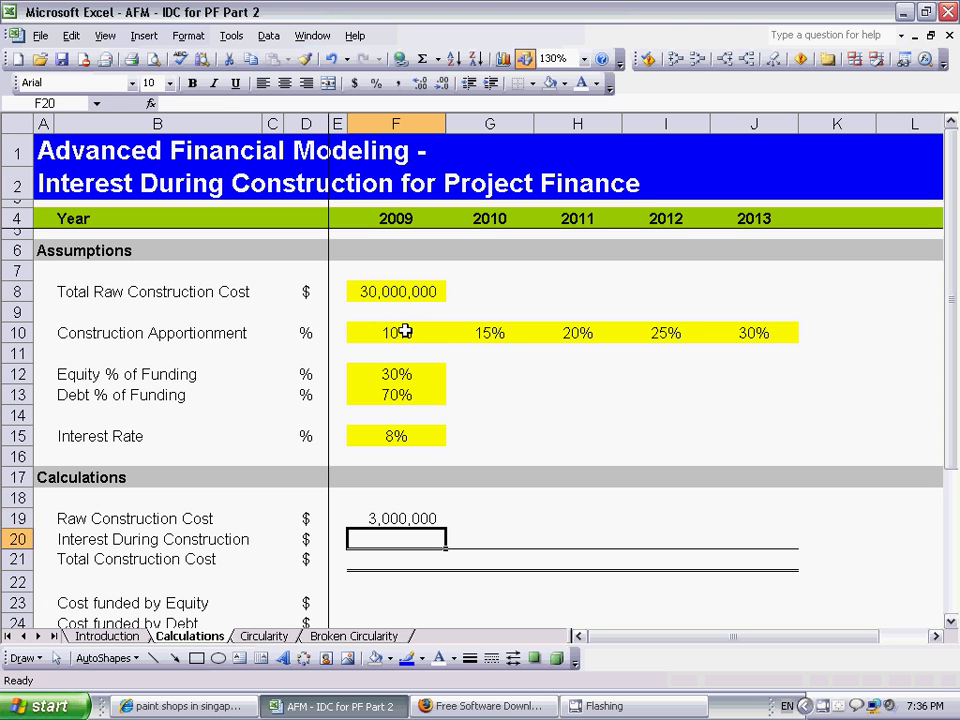
pyautogui.press('Up')
pyautogui.hotkey('shift', 'Right')
pyautogui.hotkey('shift', 'Right')
pyautogui.hotkey('shift', 'Right')
pyautogui.hotkey('shift', 'Right')
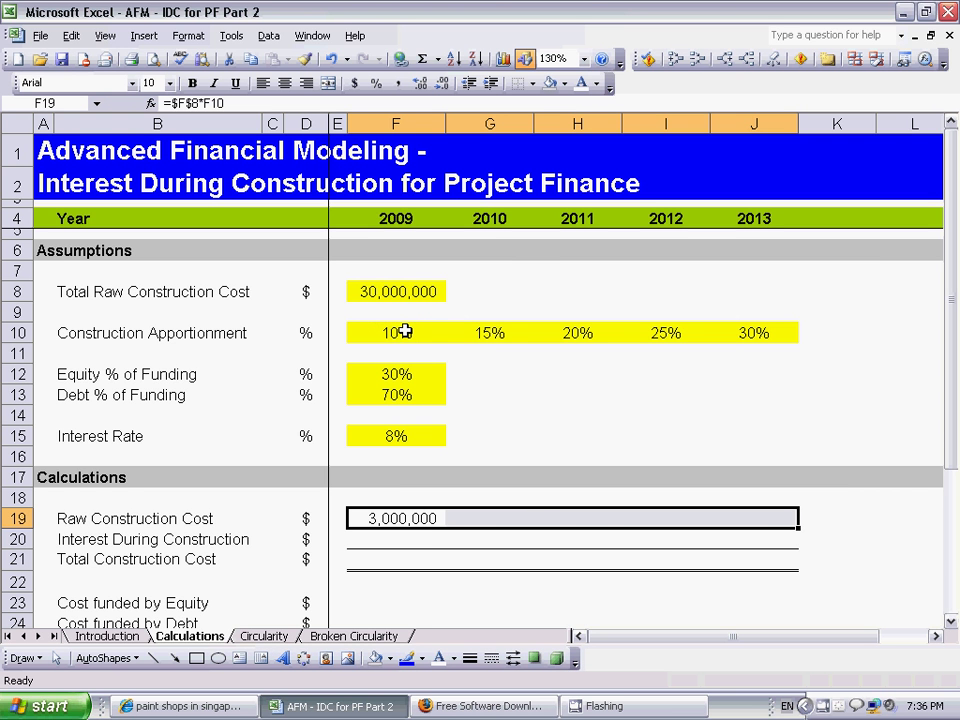
pyautogui.hotkey('ctrl', 'r')
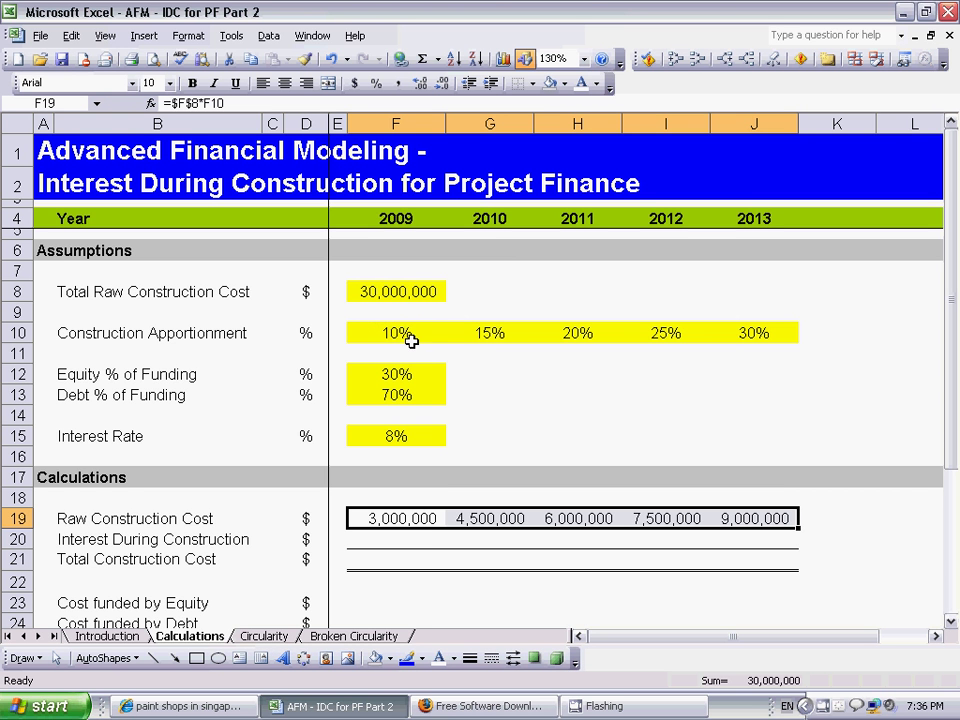
pyautogui.scroll(-1, 411, 339)
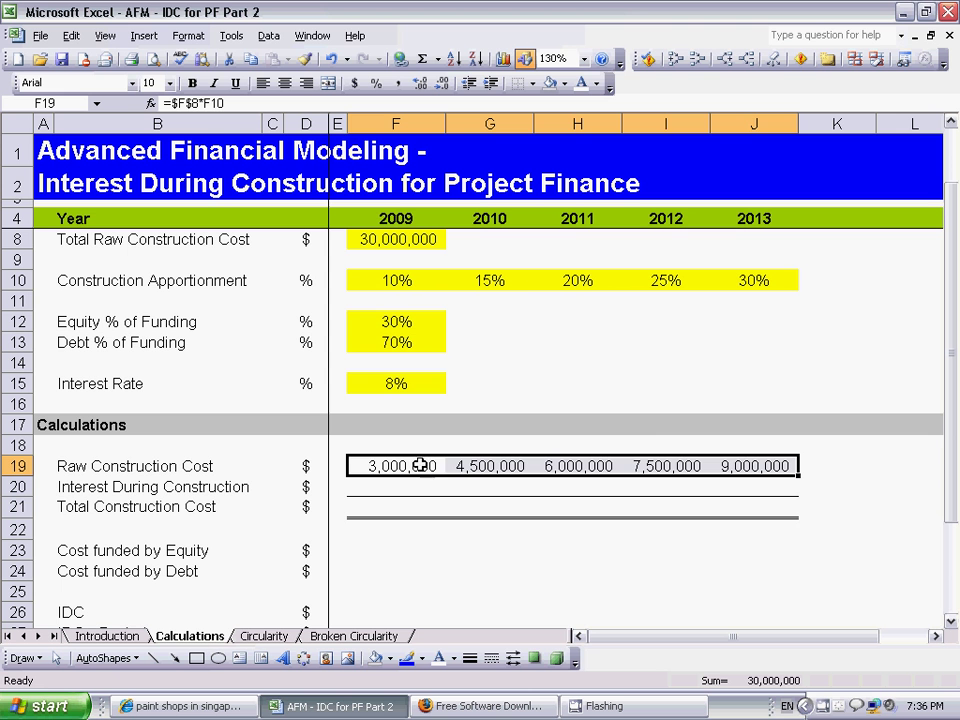
# Fill Total Construction Cost F21:J21 with =SUM(F19:F20) for 2009–2013.
pyautogui.click(389, 510)
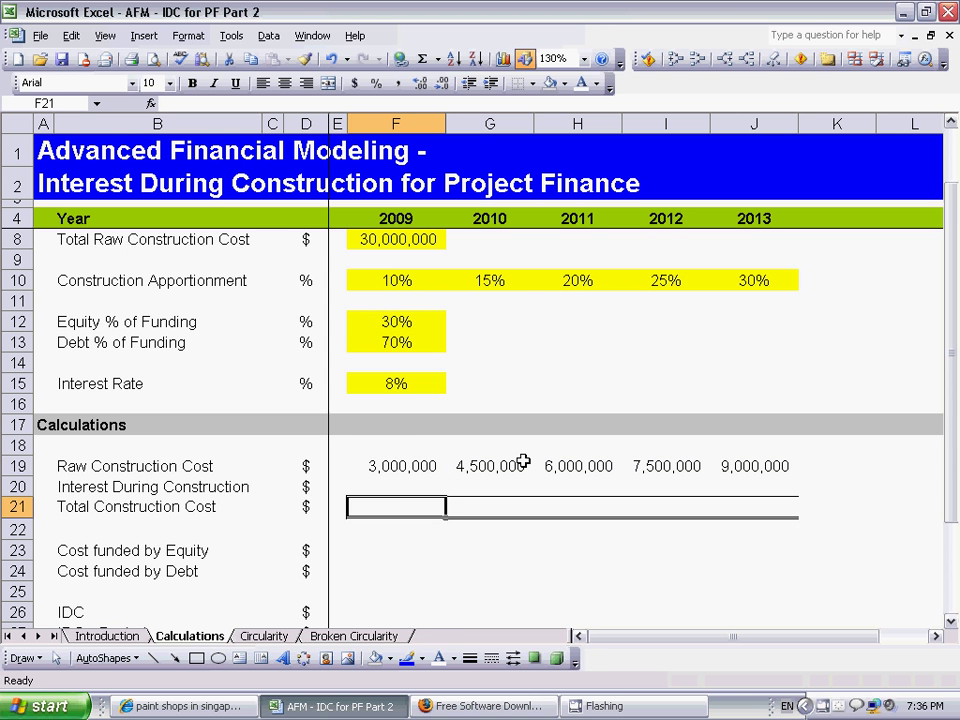
pyautogui.write('=SU')
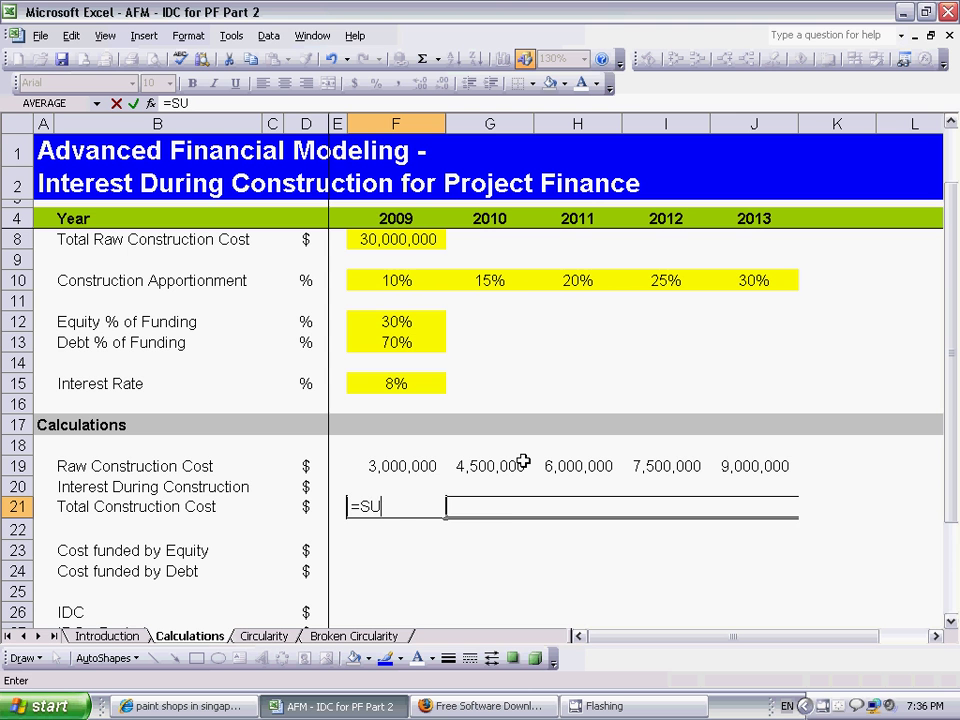
pyautogui.write('M(')
pyautogui.press('Up')
pyautogui.press('Up')
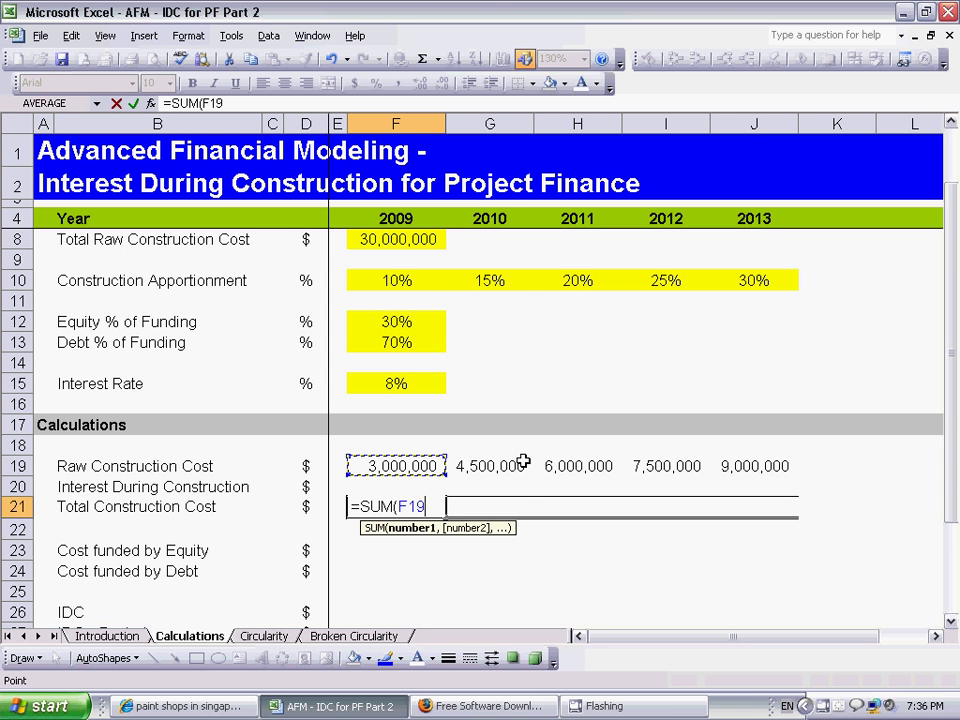
pyautogui.hotkey('shift', 'Down')
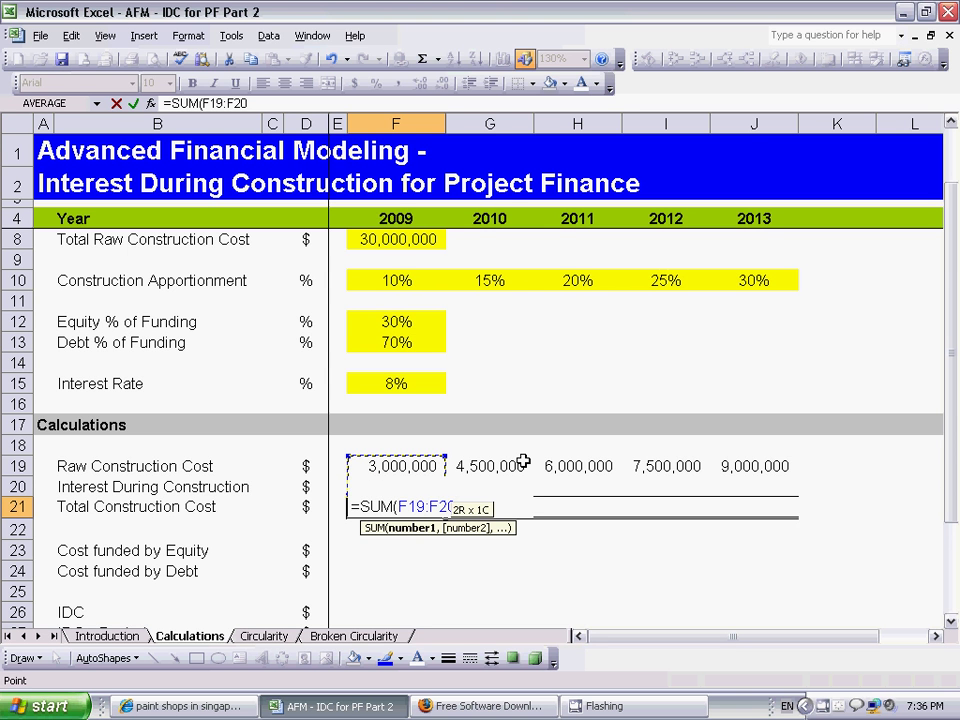
pyautogui.write(')')
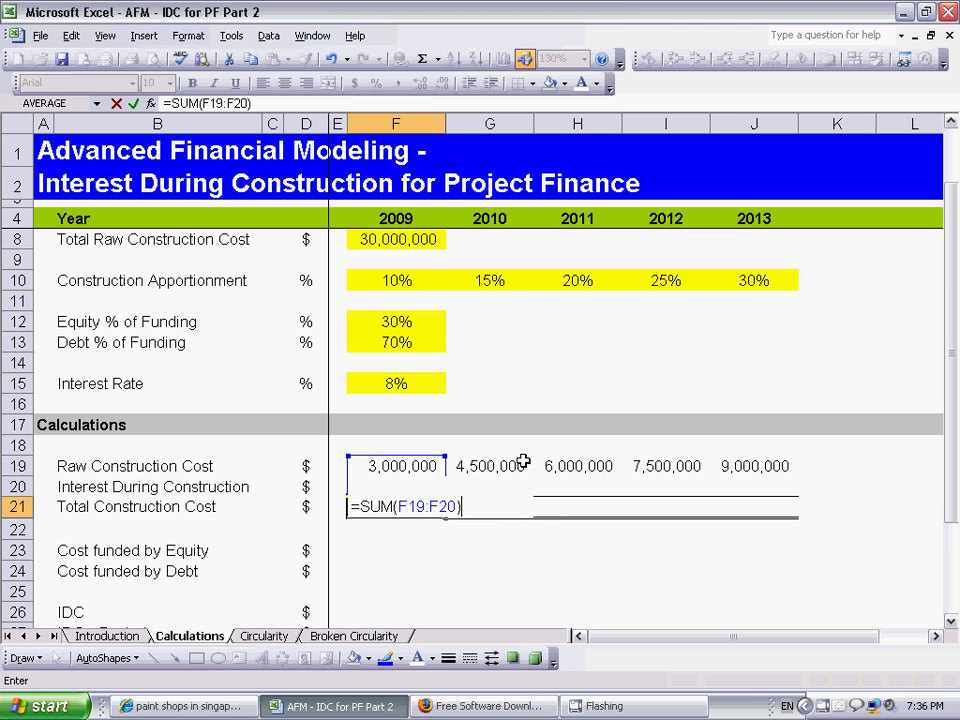
pyautogui.press('Return')
pyautogui.press('Up')
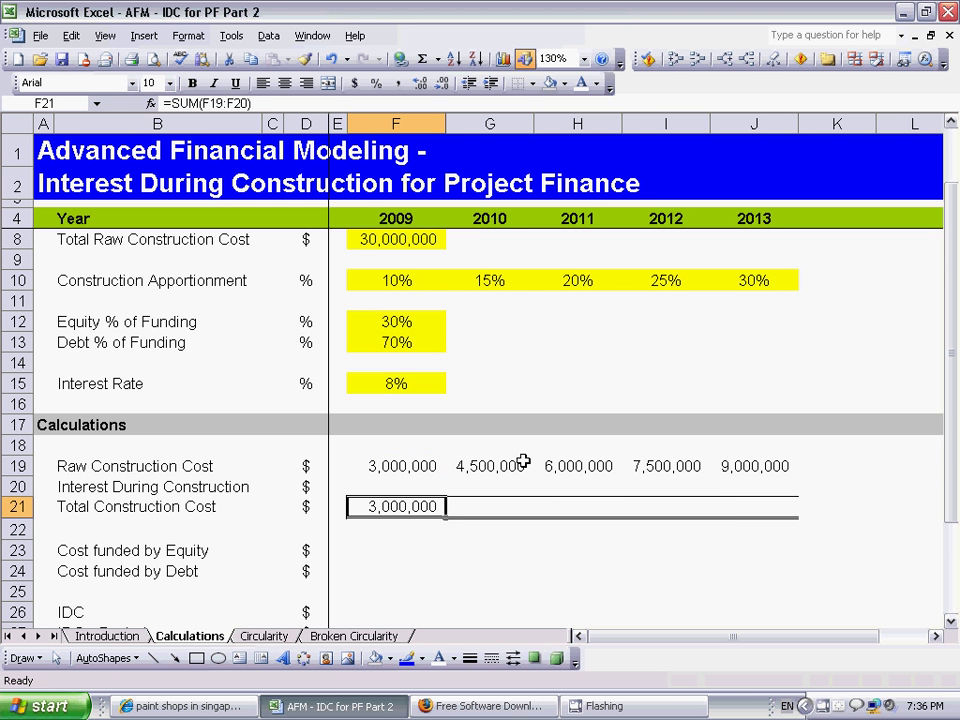
pyautogui.hotkey('shift', 'Right')
pyautogui.hotkey('shift', 'Right')
pyautogui.hotkey('shift', 'Right')
pyautogui.hotkey('shift', 'Right')
pyautogui.hotkey('ctrl', 'r')
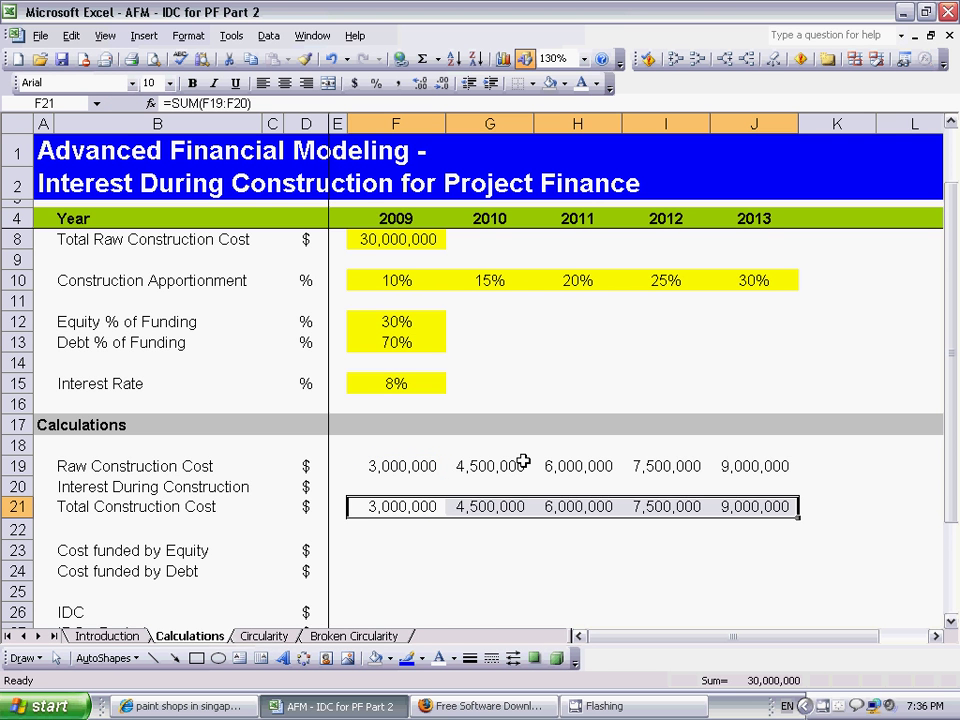
pyautogui.scroll(-1, 522, 462)
# Fill Cost funded by Equity F23:J23 with =$F$12*F21, giving 900,000 to 2,700,000.
pyautogui.click(386, 480)
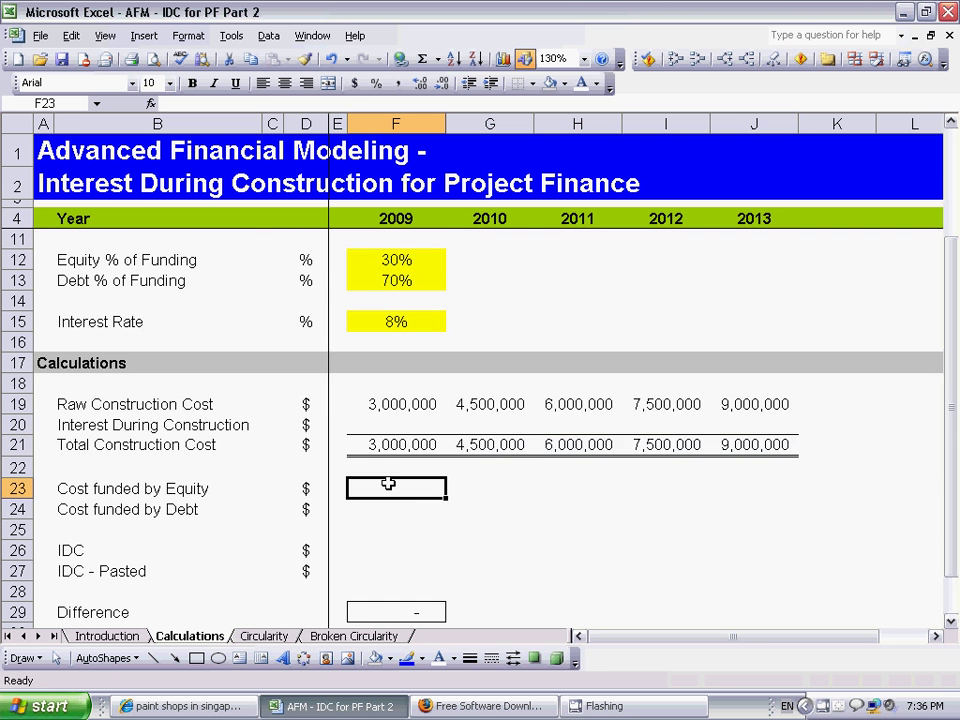
pyautogui.scroll(1, 414, 506)
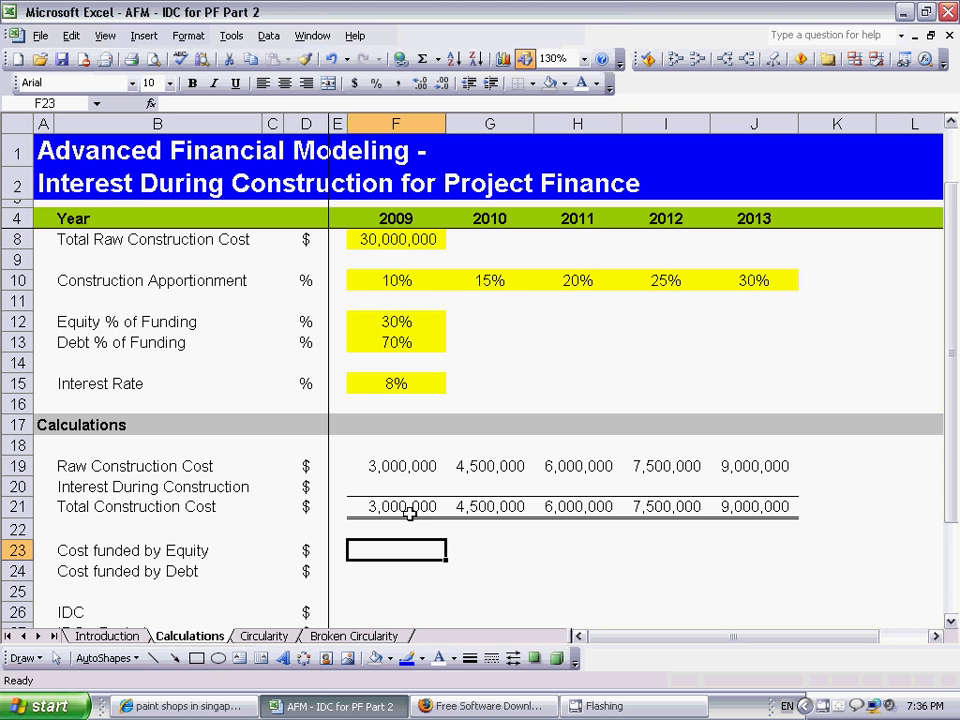
pyautogui.write('=')
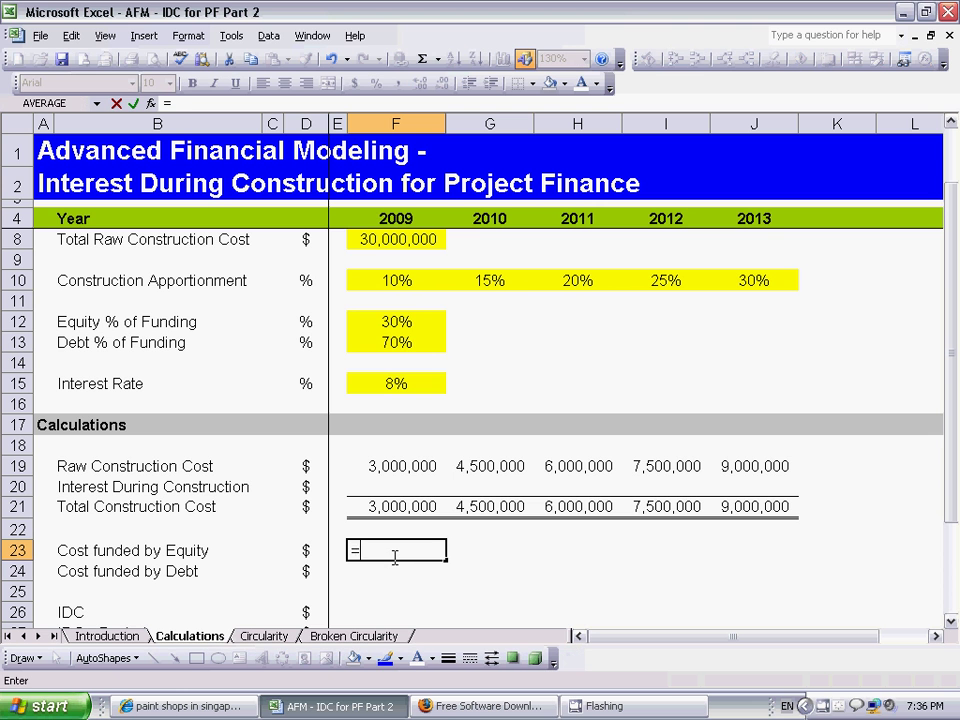
pyautogui.click(412, 322)
pyautogui.press('F4')
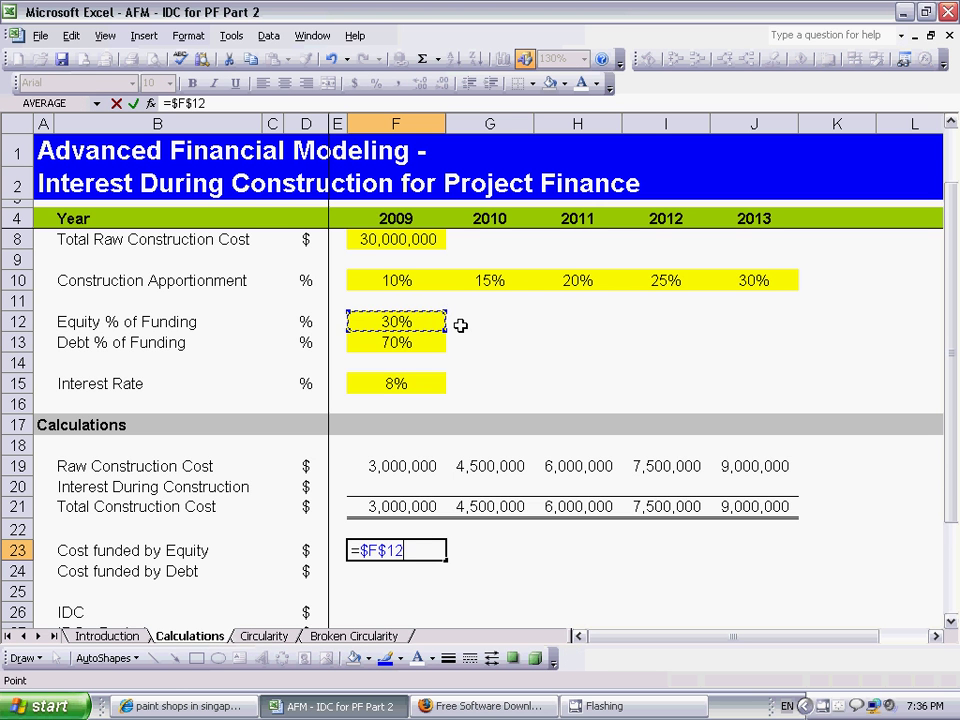
pyautogui.write('*')
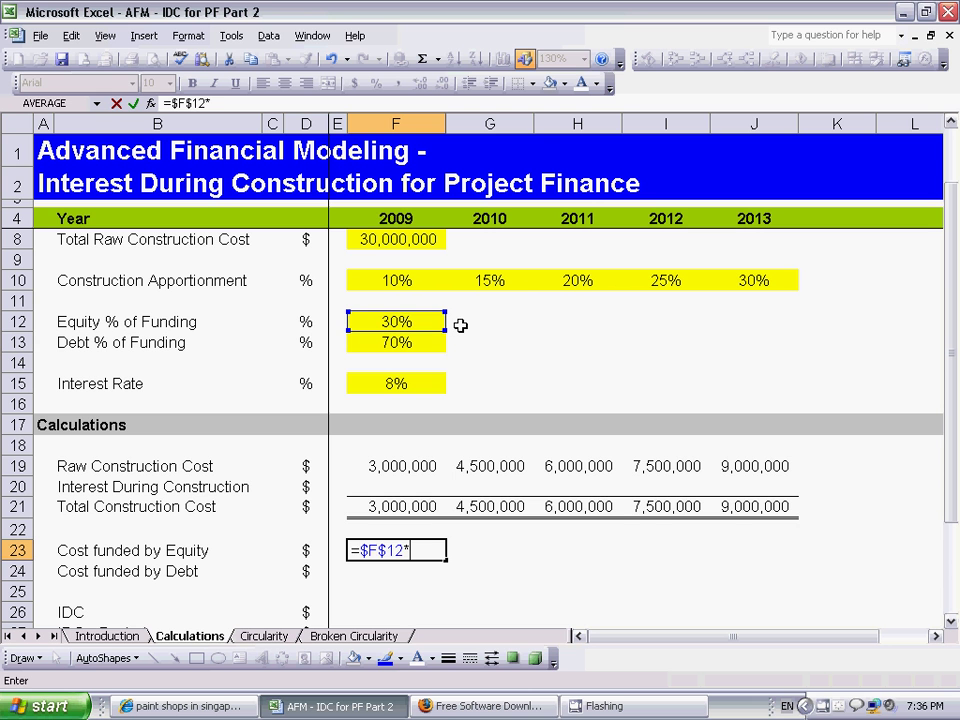
pyautogui.click(424, 508)
pyautogui.press('Return')
pyautogui.press('Up')
pyautogui.hotkey('shift', 'Right')
pyautogui.hotkey('shift', 'Right')
pyautogui.hotkey('shift', 'Right')
pyautogui.hotkey('shift', 'Right')
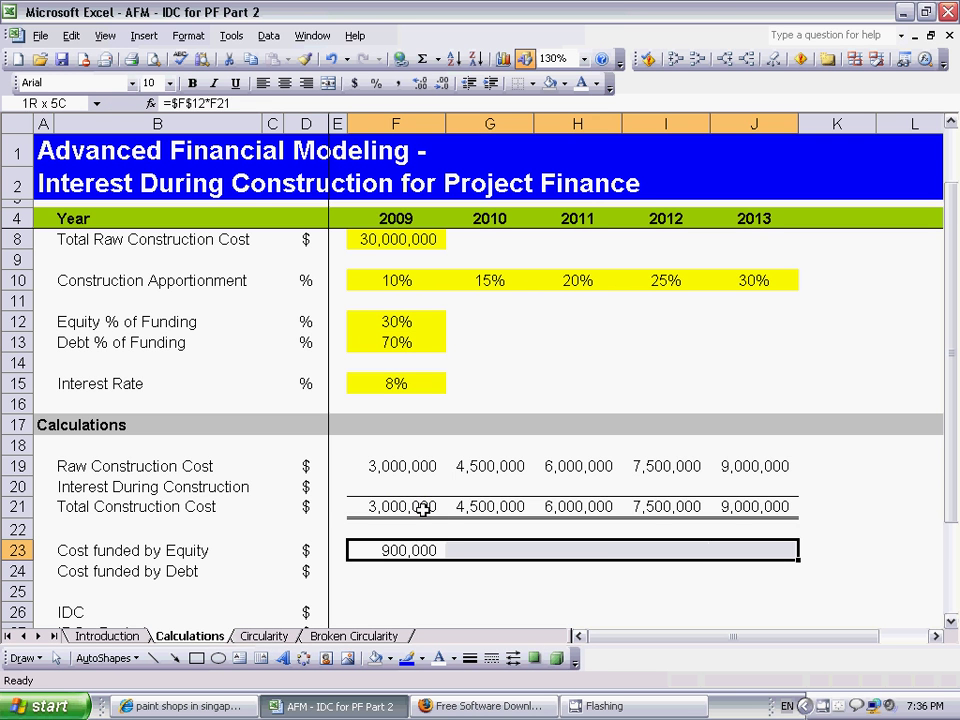
pyautogui.hotkey('ctrl', 'r')
pyautogui.press('Down')
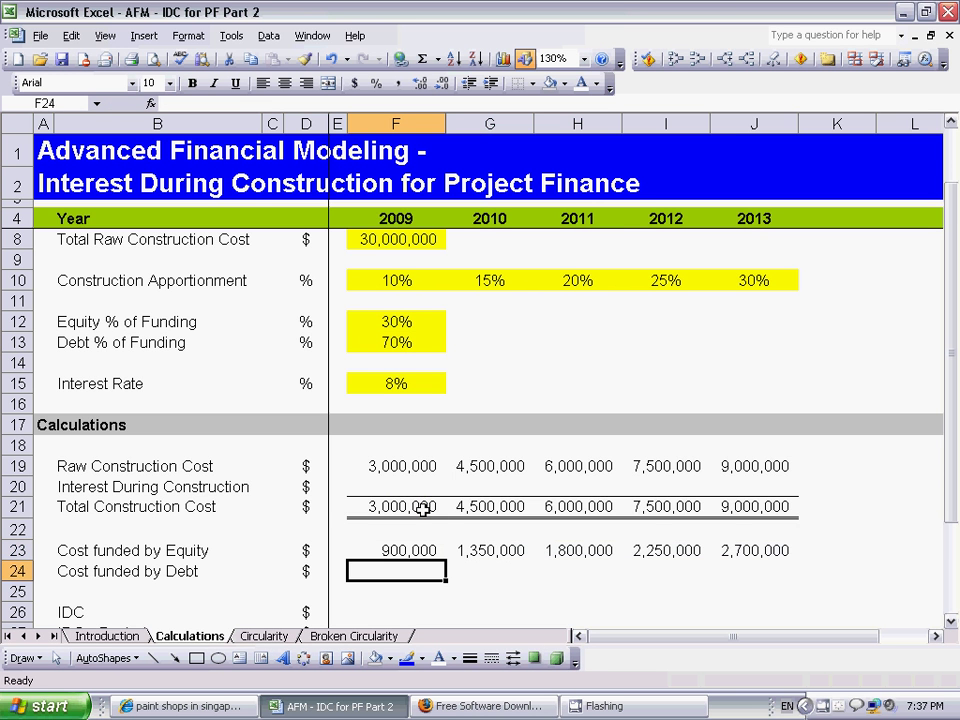
# Fill Cost funded by Debt F24:J24 with =$F$13*F21, giving 2,100,000 to 6,300,000.
pyautogui.write('=')
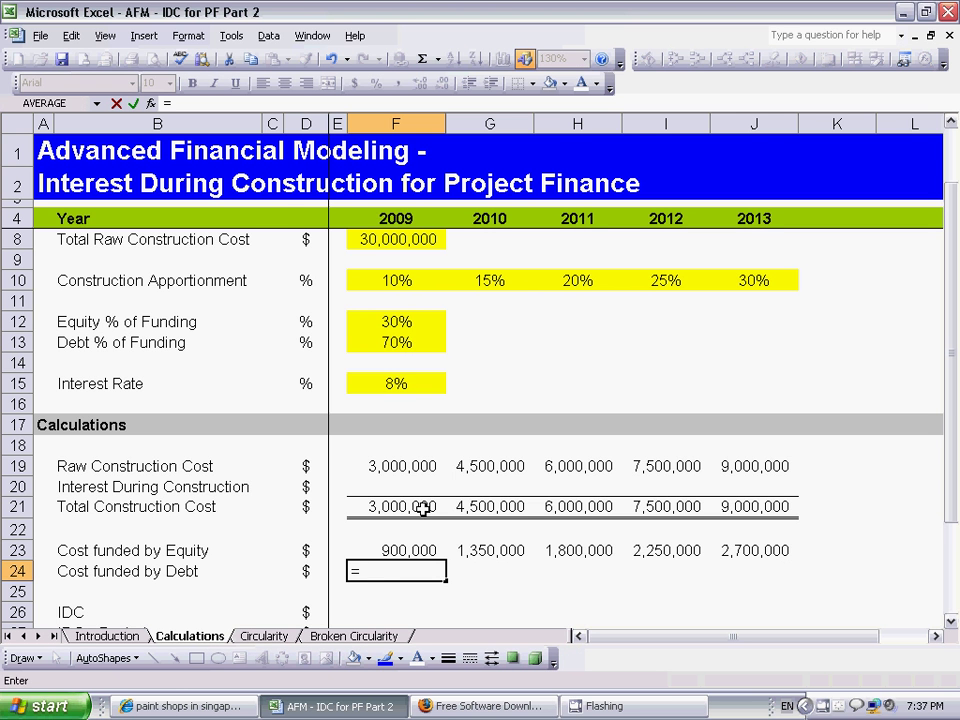
pyautogui.click(402, 341)
pyautogui.press('F4')
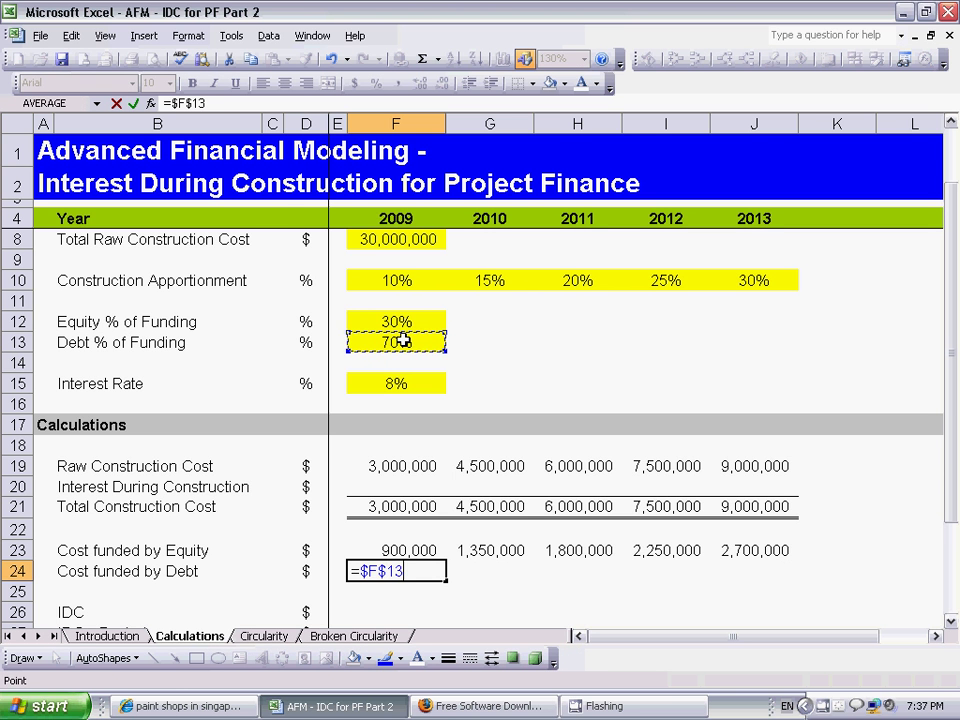
pyautogui.write('*')
pyautogui.click(405, 498)
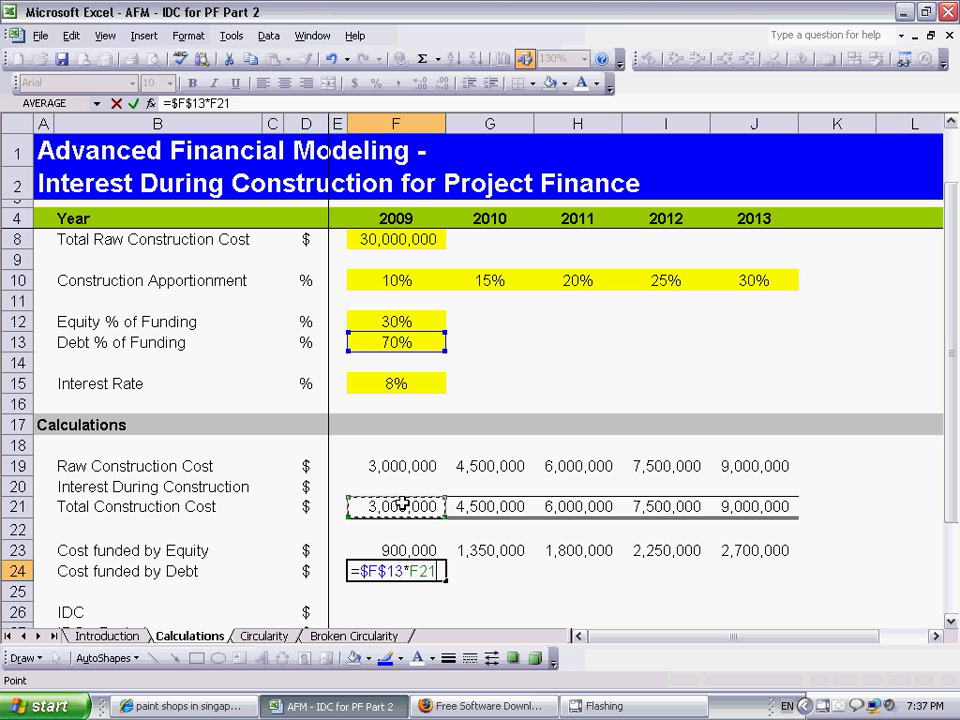
pyautogui.press('Return')
pyautogui.press('Up')
pyautogui.hotkey('shift', 'Right')
pyautogui.hotkey('shift', 'Right')
pyautogui.hotkey('shift', 'Right')
pyautogui.hotkey('shift', 'Right')
pyautogui.hotkey('ctrl', 'r')
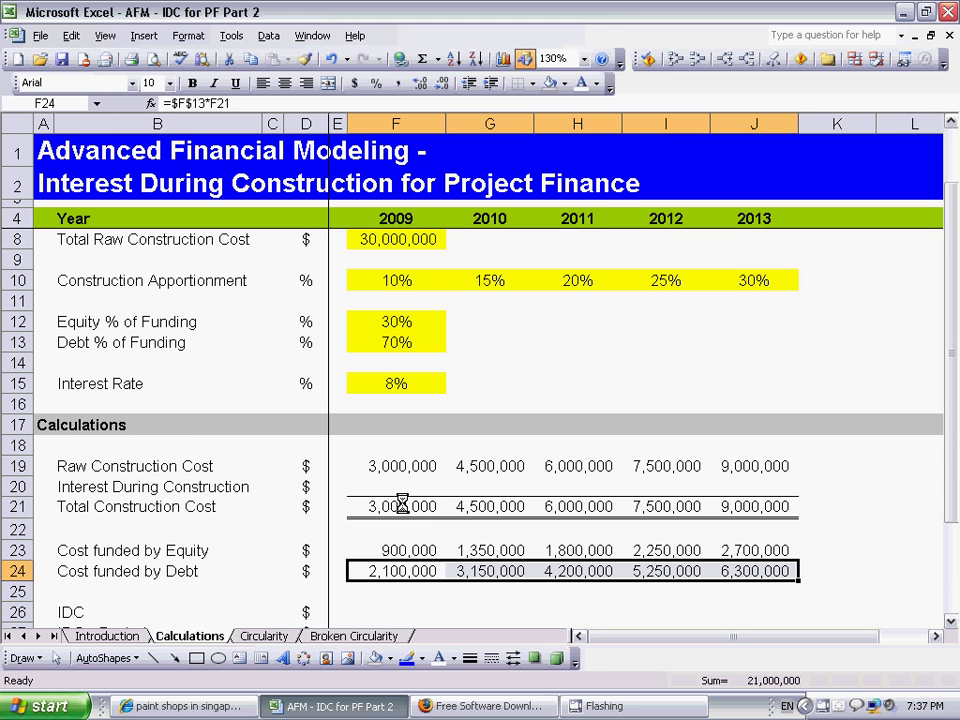
pyautogui.scroll(-2, 402, 495)
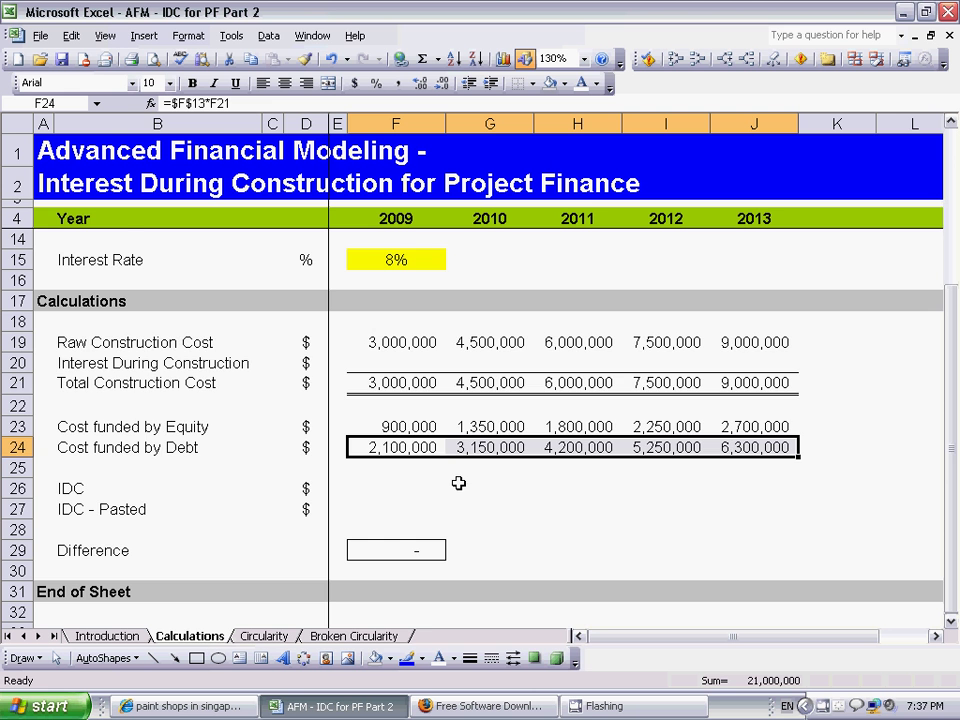
pyautogui.scroll(3, 458, 485)
pyautogui.scroll(-2, 458, 485)
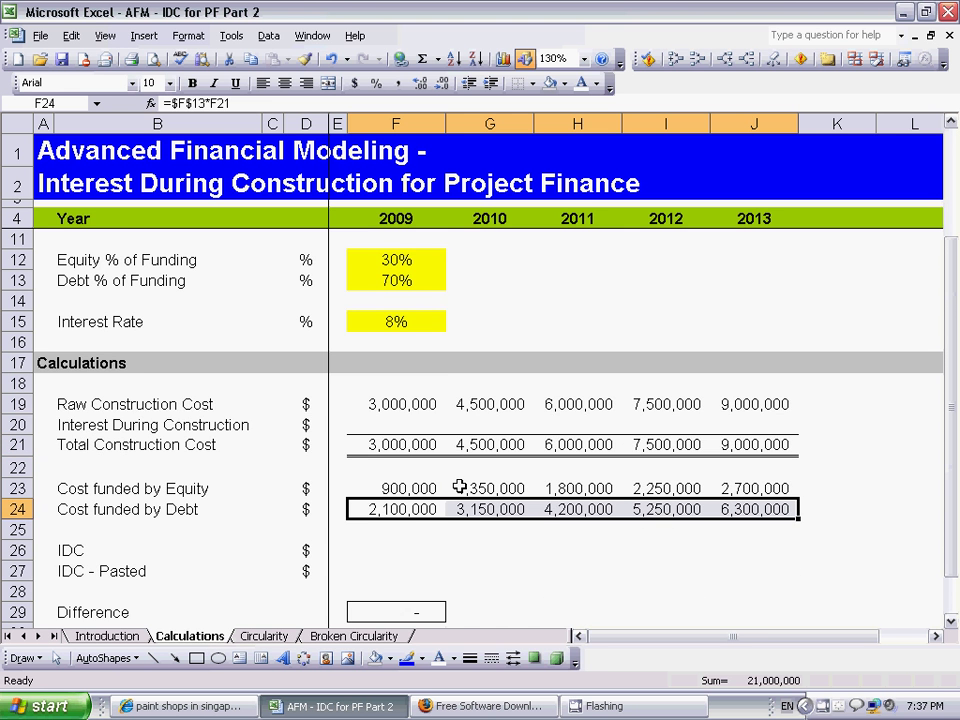
pyautogui.scroll(1, 458, 487)
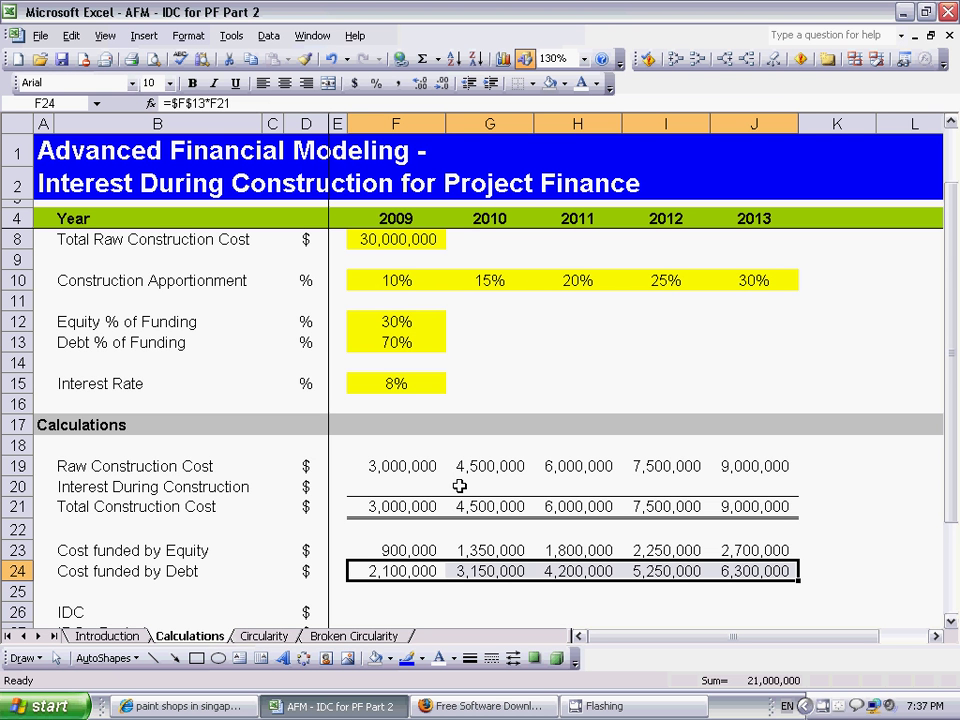
pyautogui.scroll(1, 459, 486)
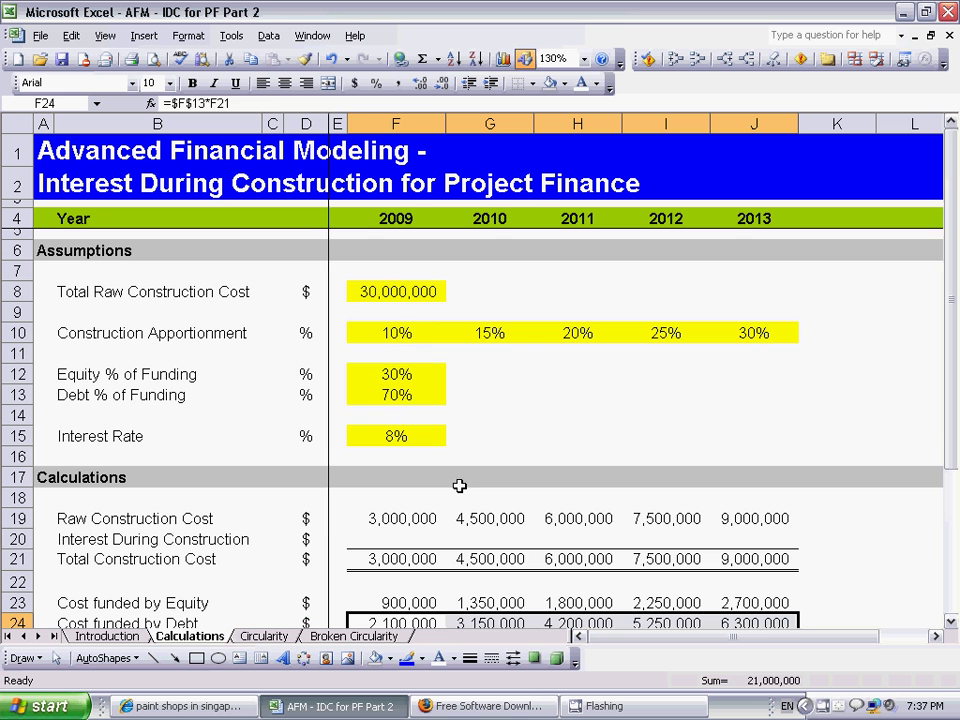